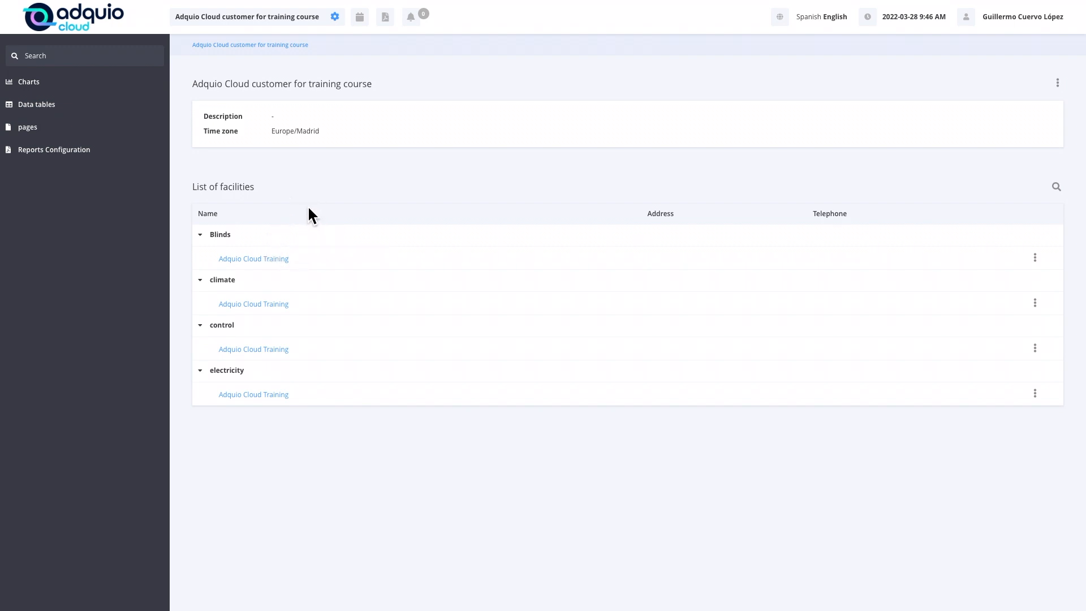
Step: Start a new SCADA in the Blinds group's Adquio Cloud Training facility and name it "Temperature Control Offices"
click(275, 261)
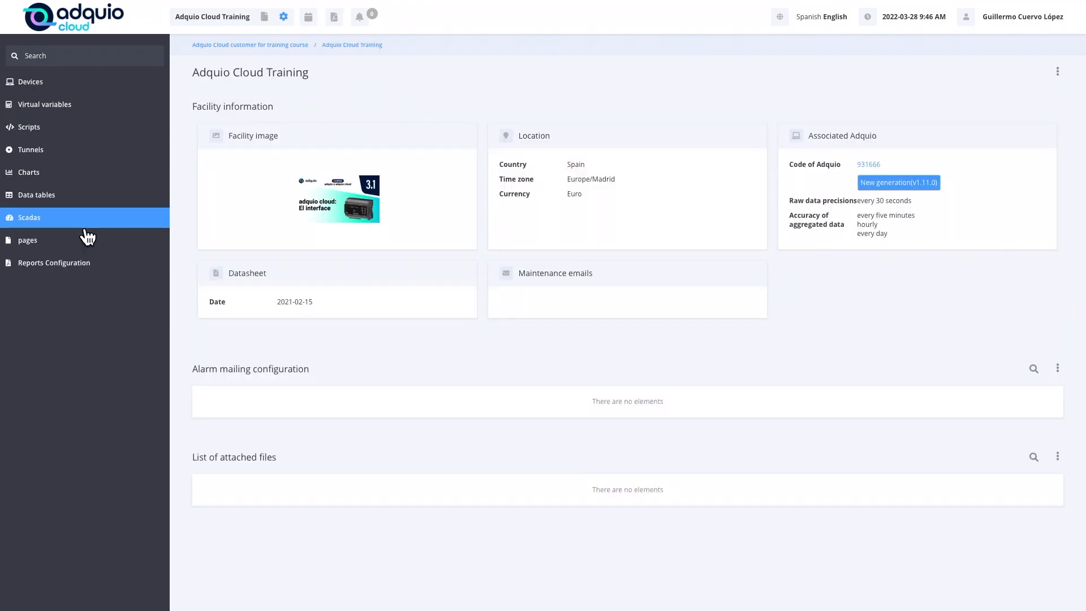
click(49, 224)
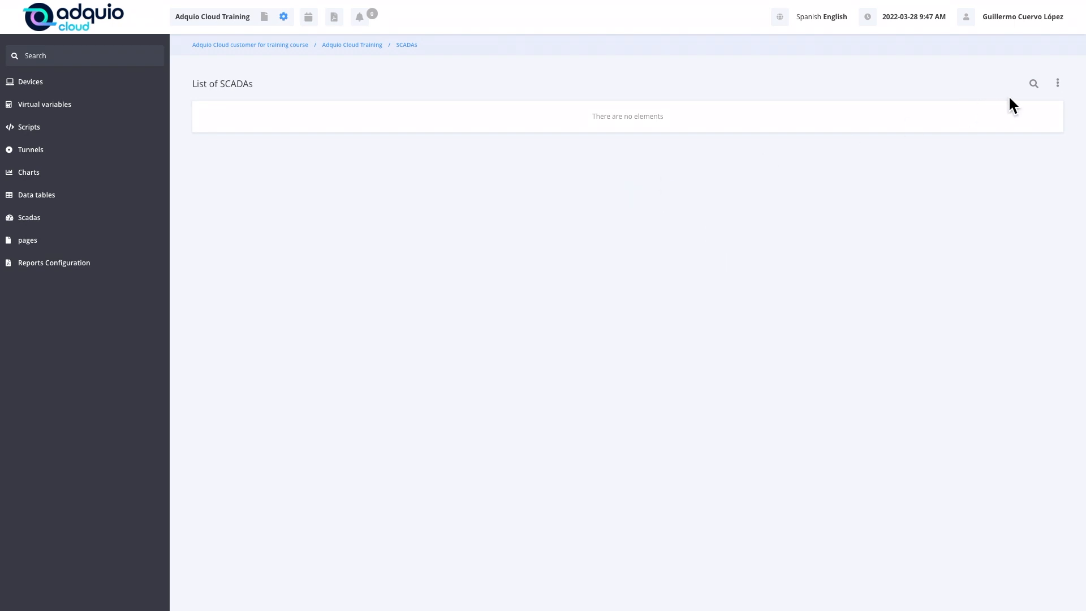
click(1058, 83)
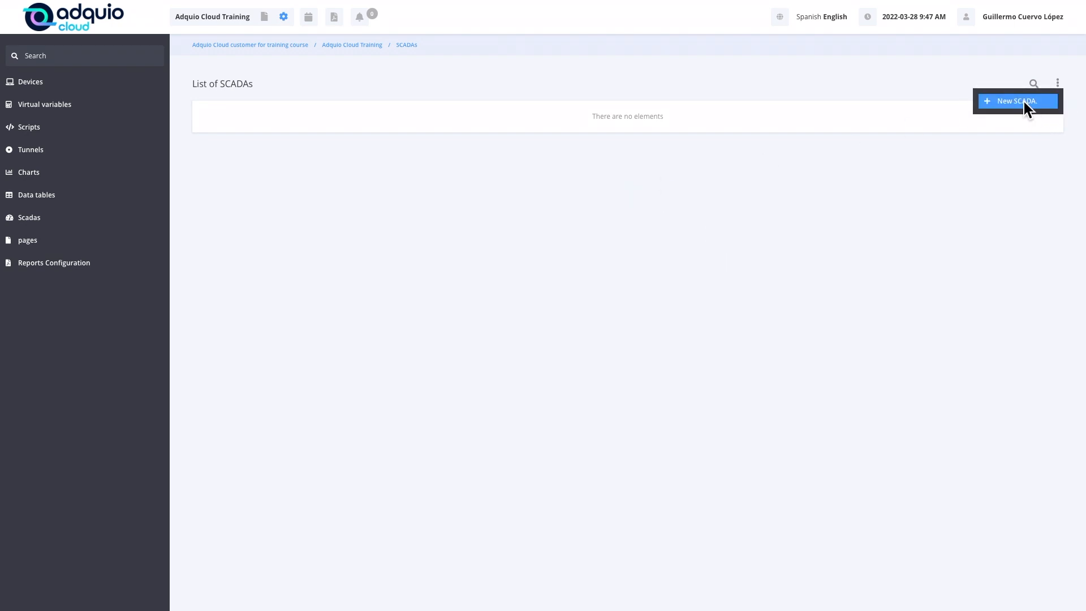
click(1010, 103)
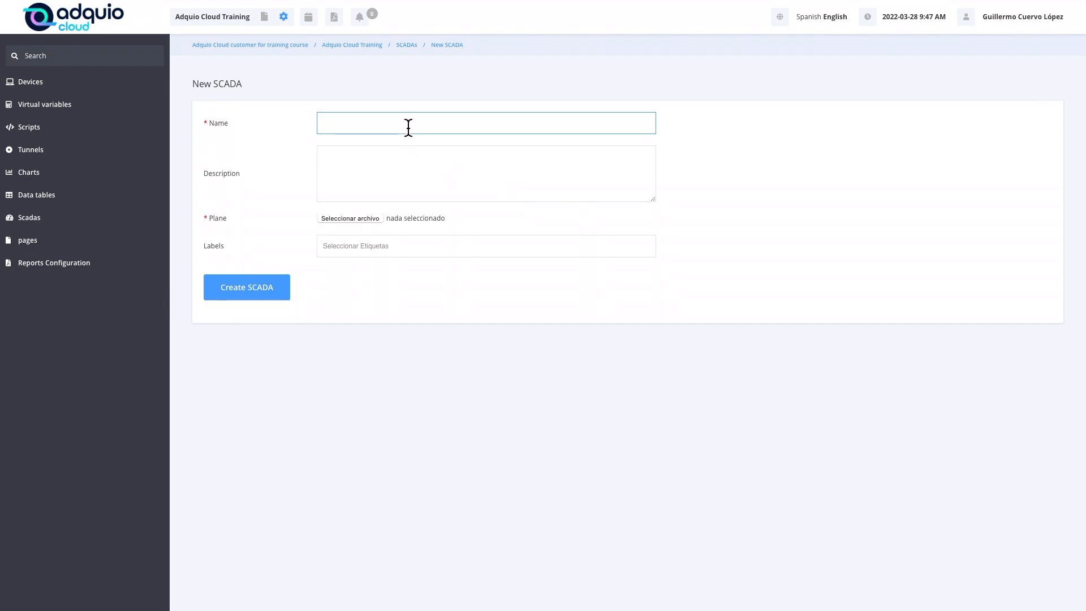
text(Temperature control Offices)
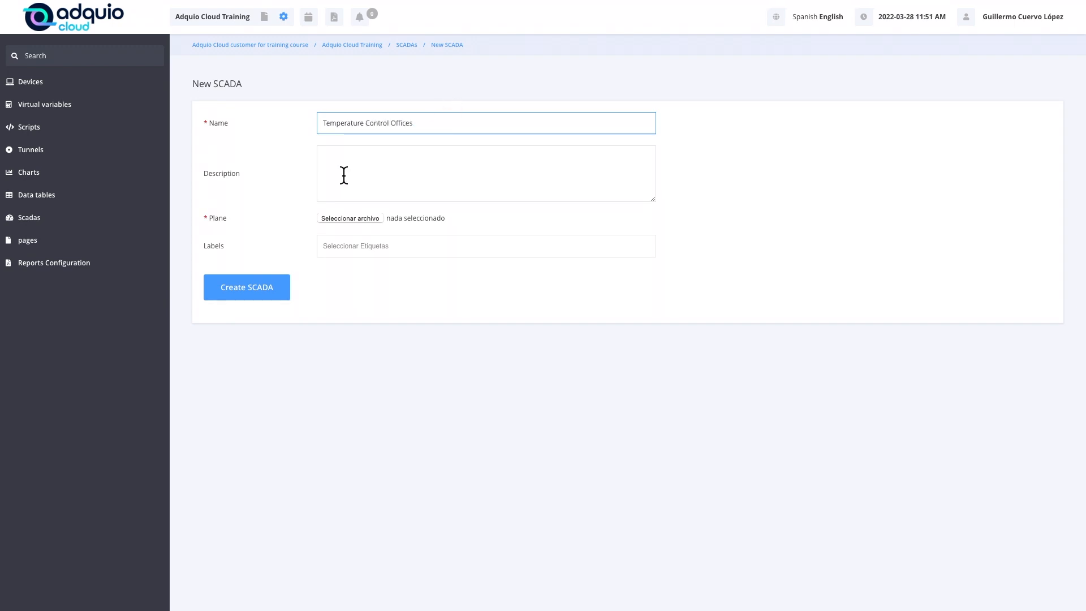
Step: Attach the file Plano.svg from Descargas as the new SCADA's plane
click(342, 220)
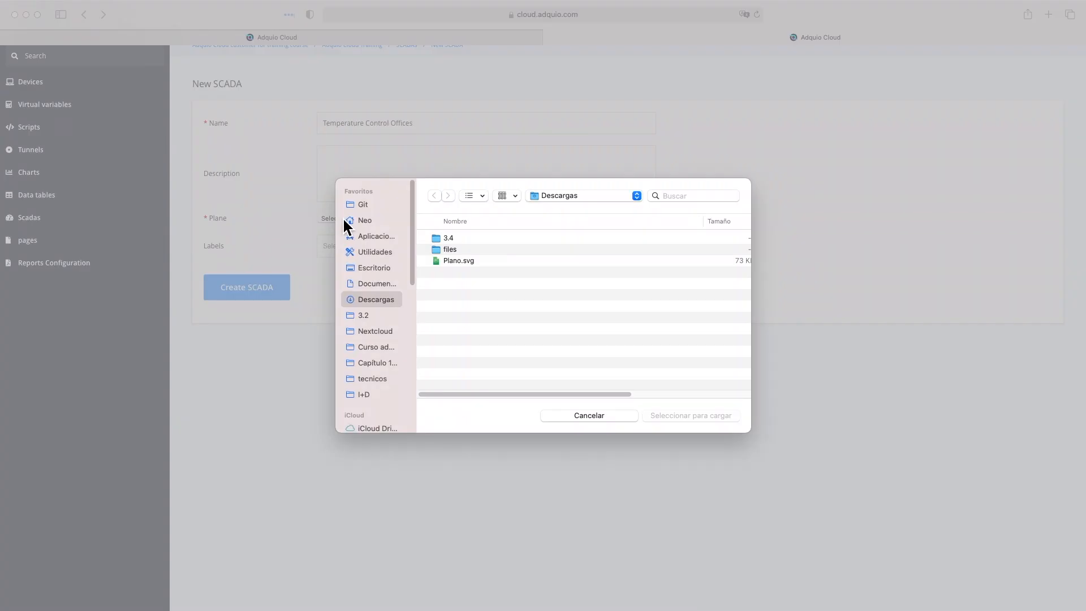
click(457, 260)
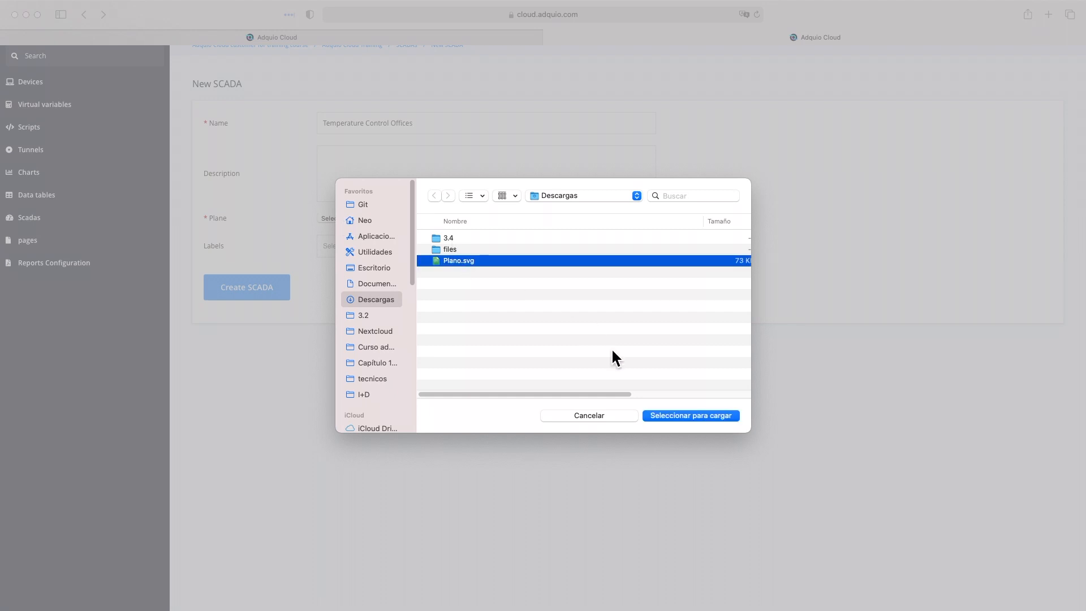
click(673, 416)
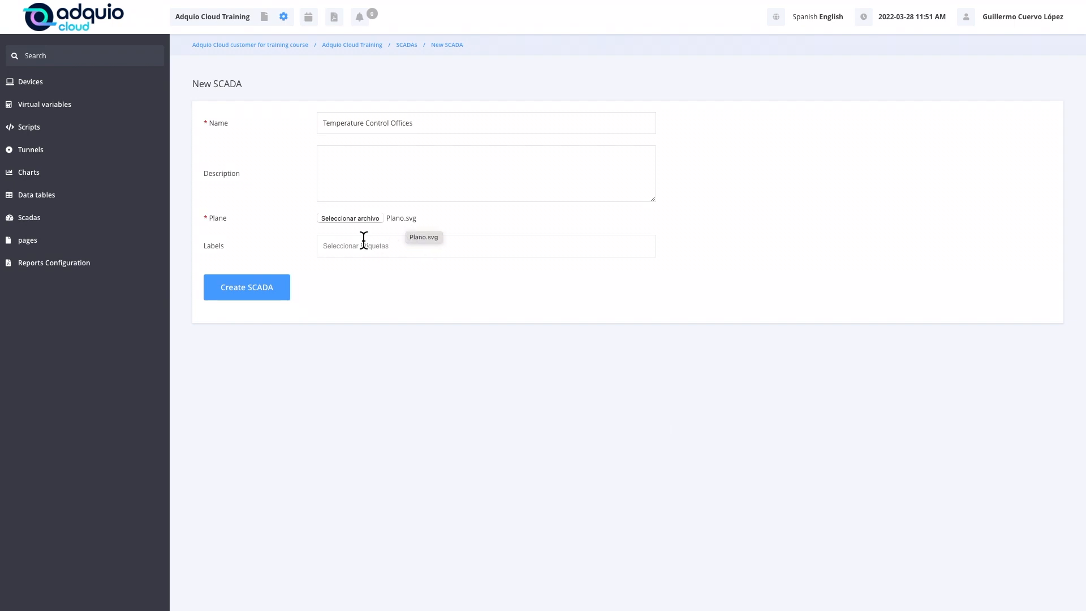
Step: Add the Climate label to the SCADA and create it
click(351, 253)
text(Climate)
click(330, 265)
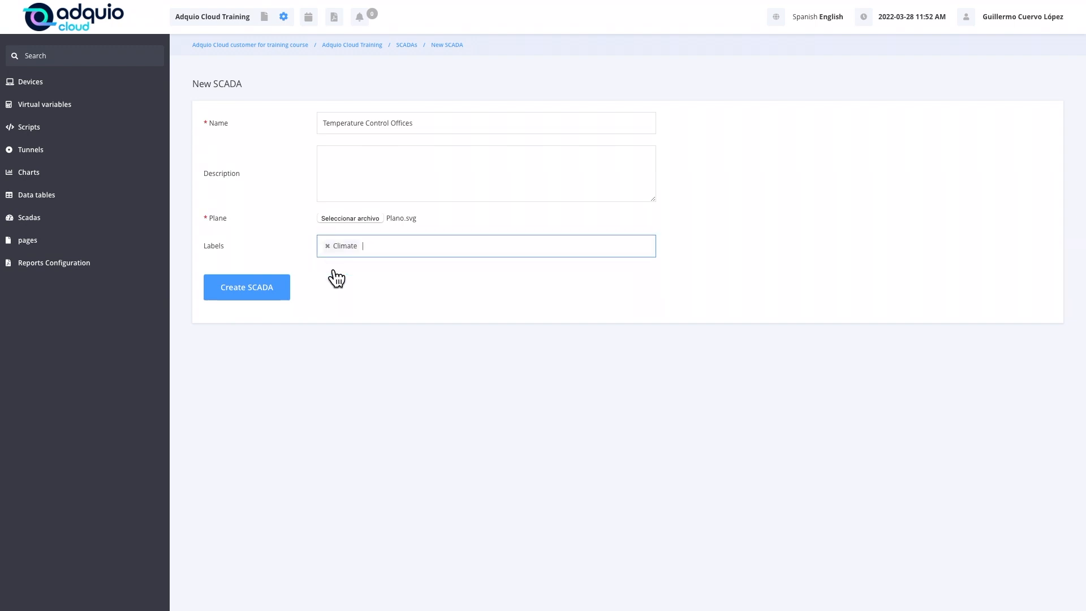
click(256, 290)
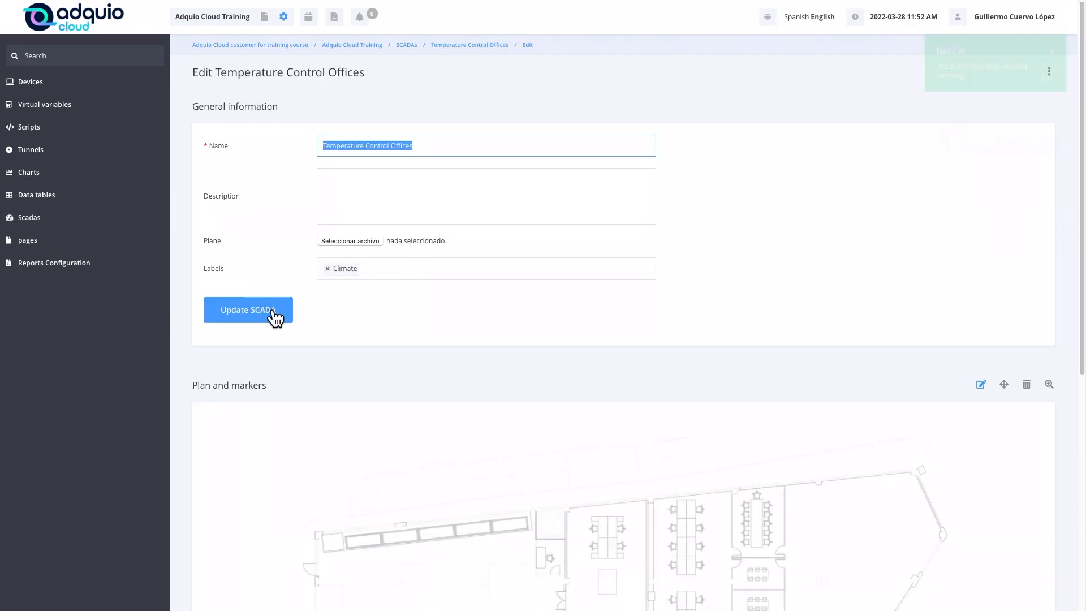
Step: Create a marker named "Ambient Temperature" in the large open room on the left side of the floor plan
scroll(441, 338, down, 3)
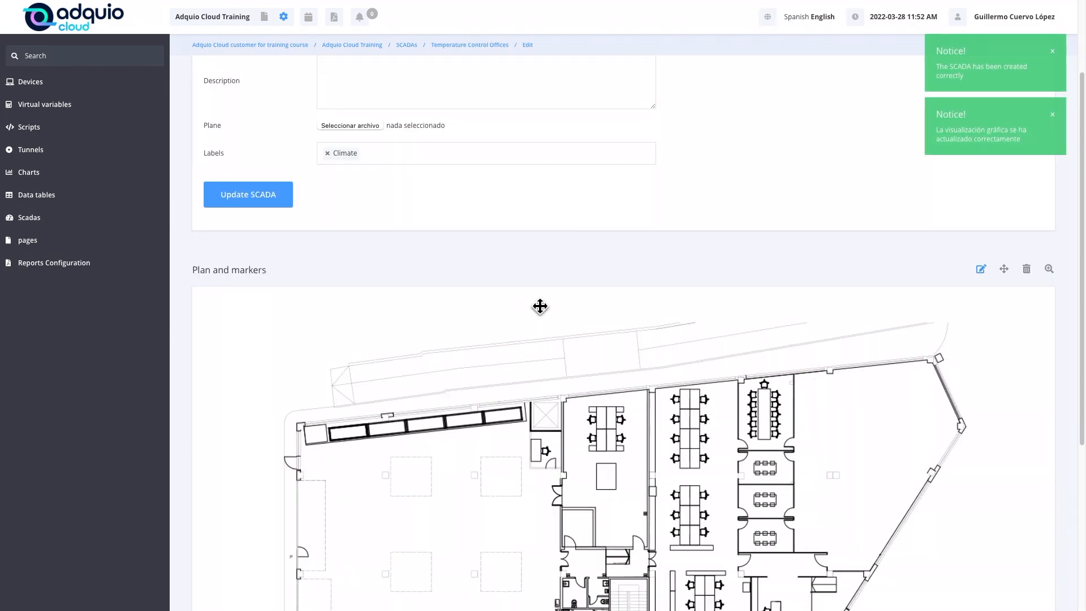
scroll(589, 306, down, 3)
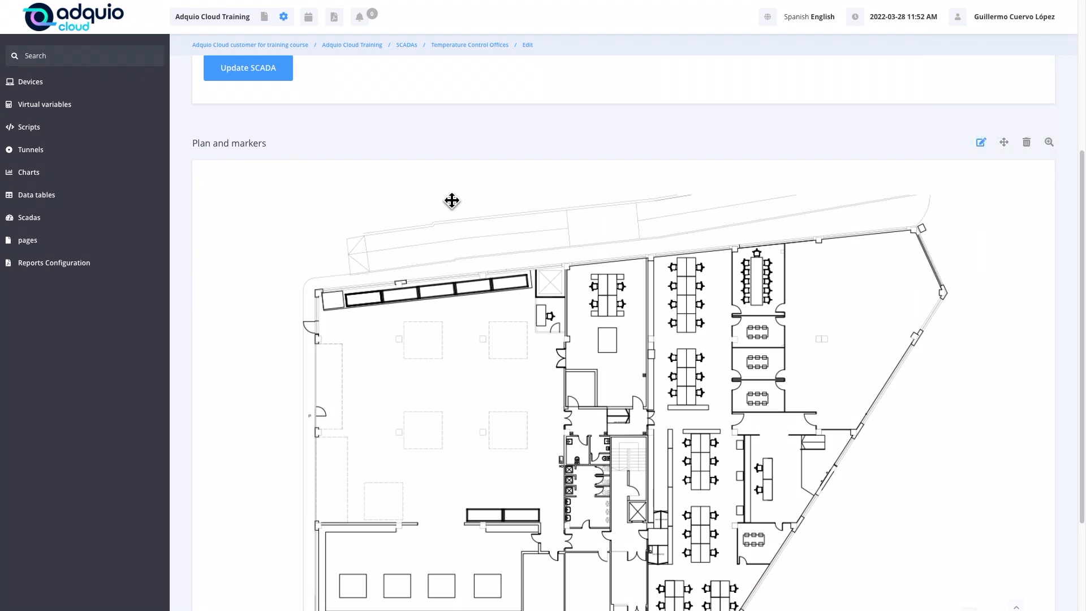
click(459, 381)
text(Ambien)
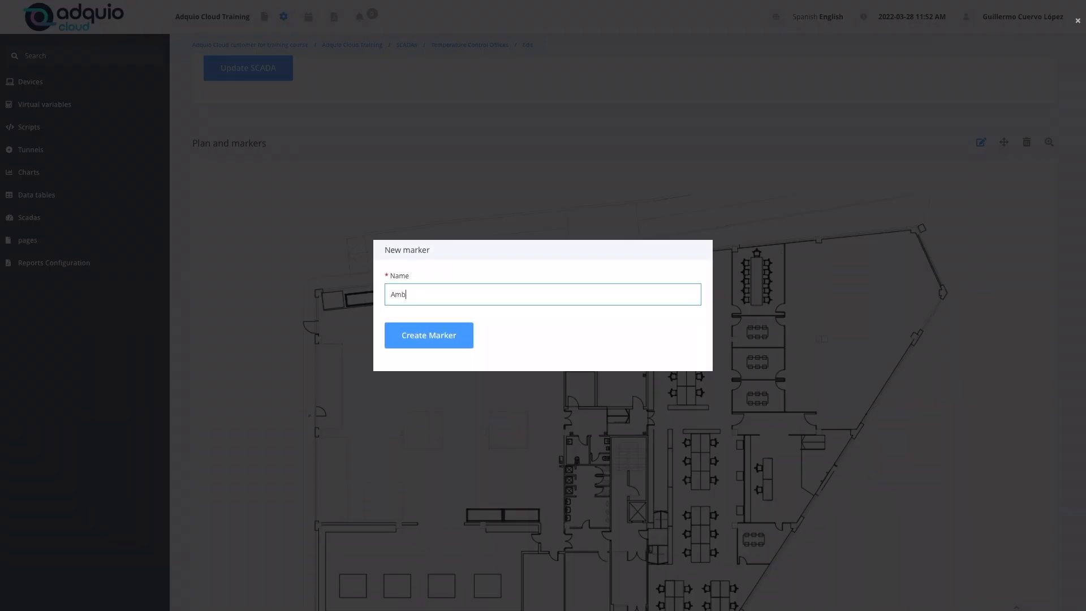
text(t Temperature)
click(425, 342)
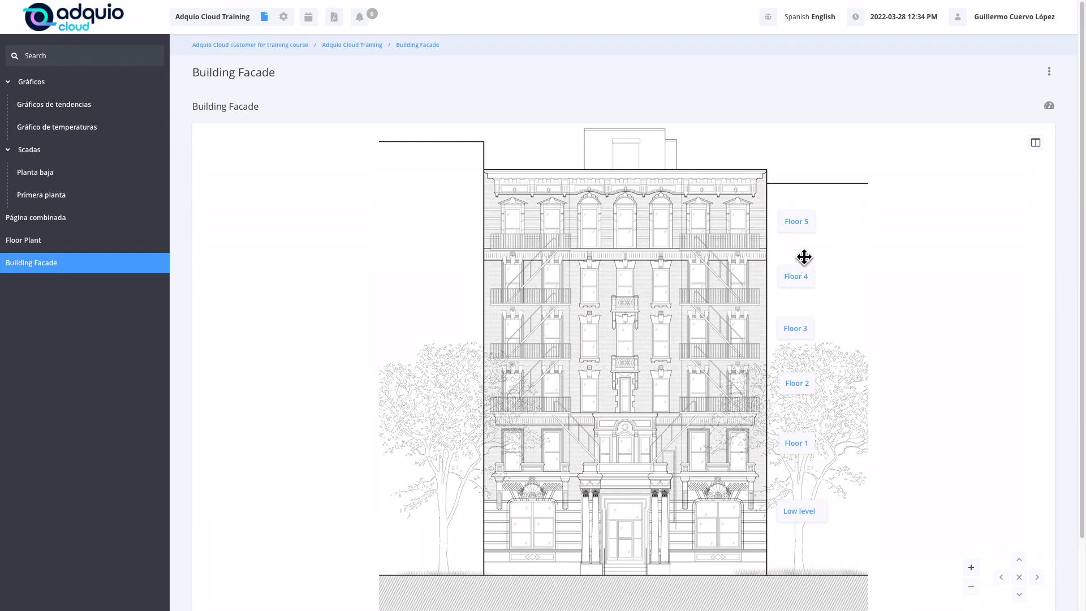
Step: Follow the Floor 5 link on the Building Facade page and return to the main view
click(798, 222)
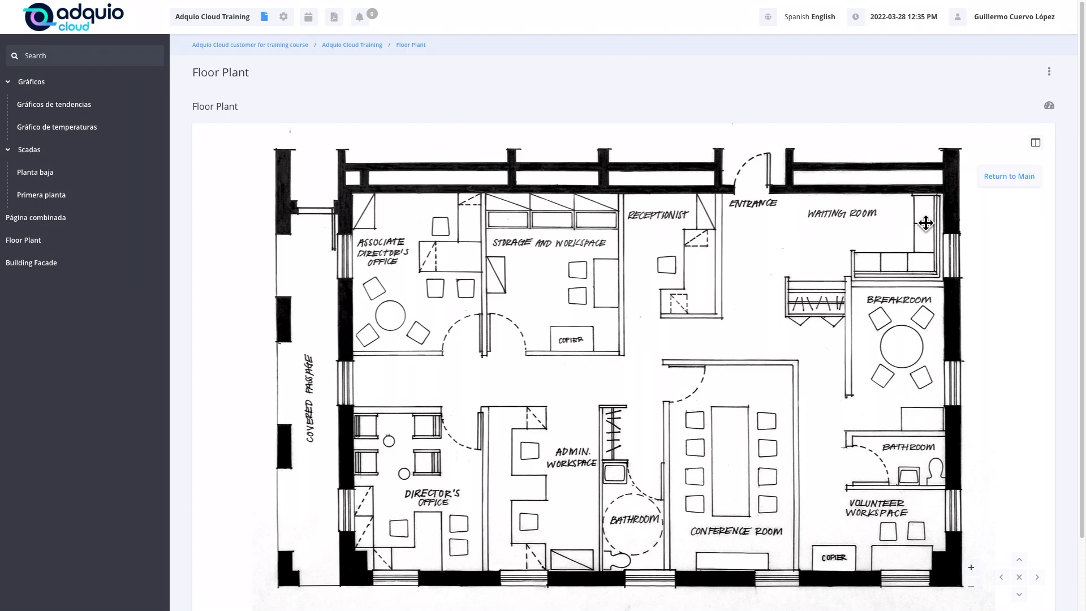
click(1012, 180)
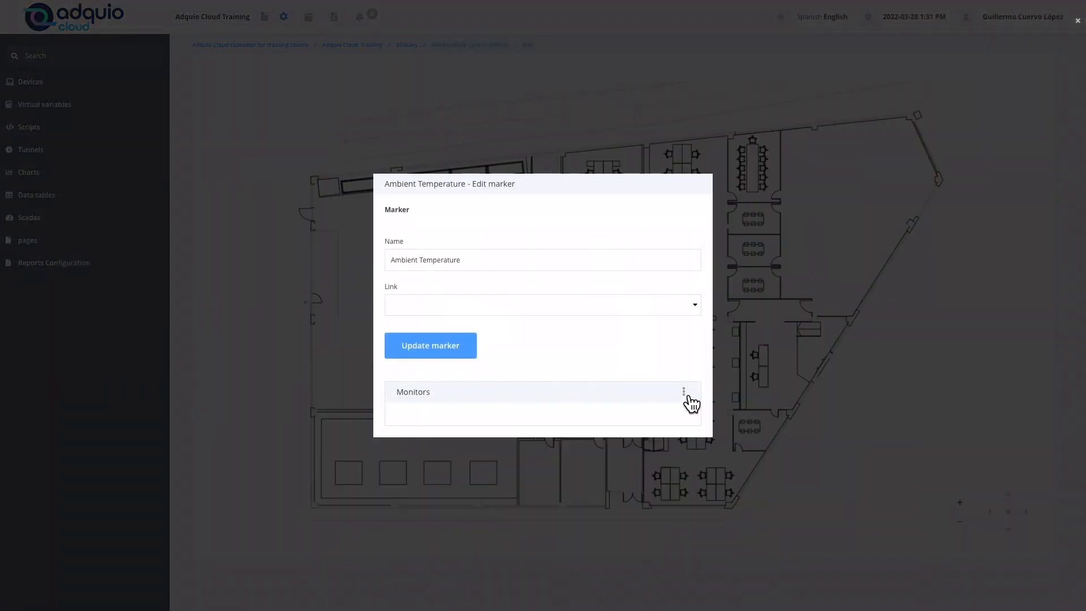
Step: Add a new monitor of type Temperatura to the Ambient Temperature marker
click(684, 392)
click(651, 411)
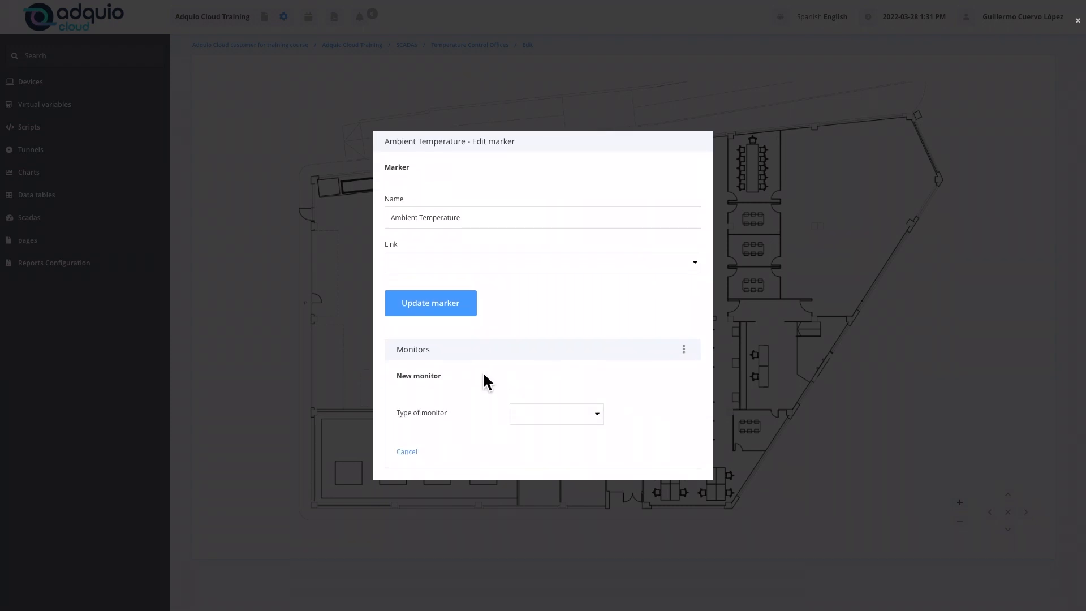
click(563, 416)
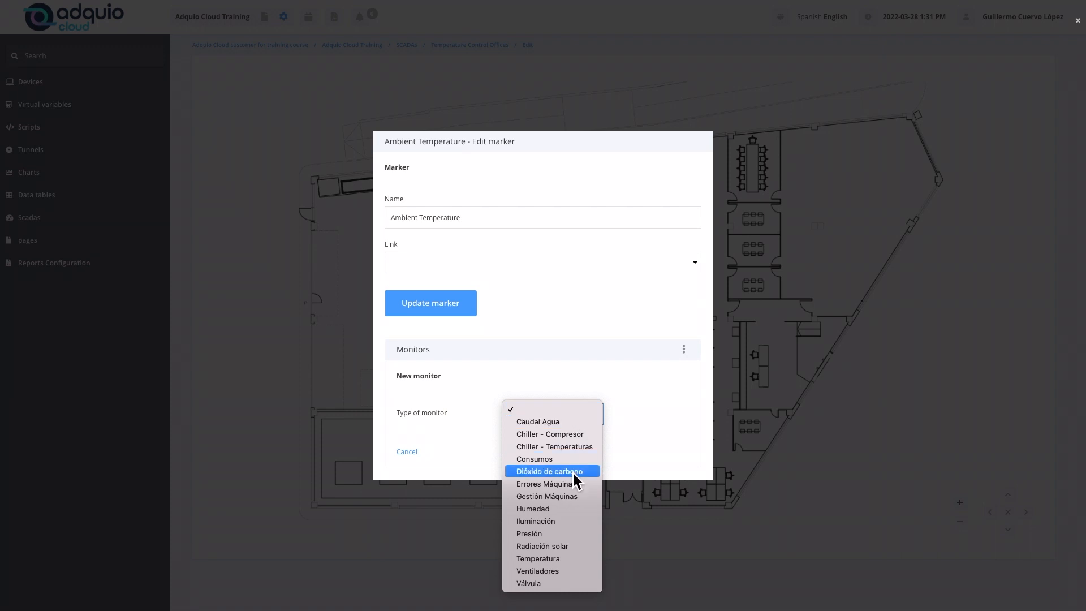
click(575, 558)
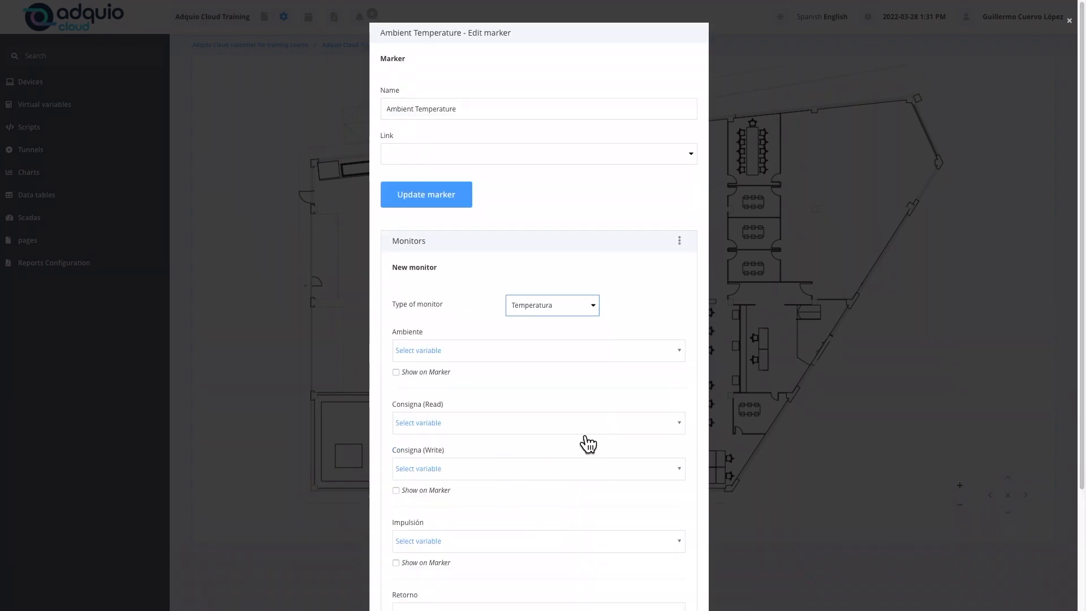
scroll(592, 346, down, 2)
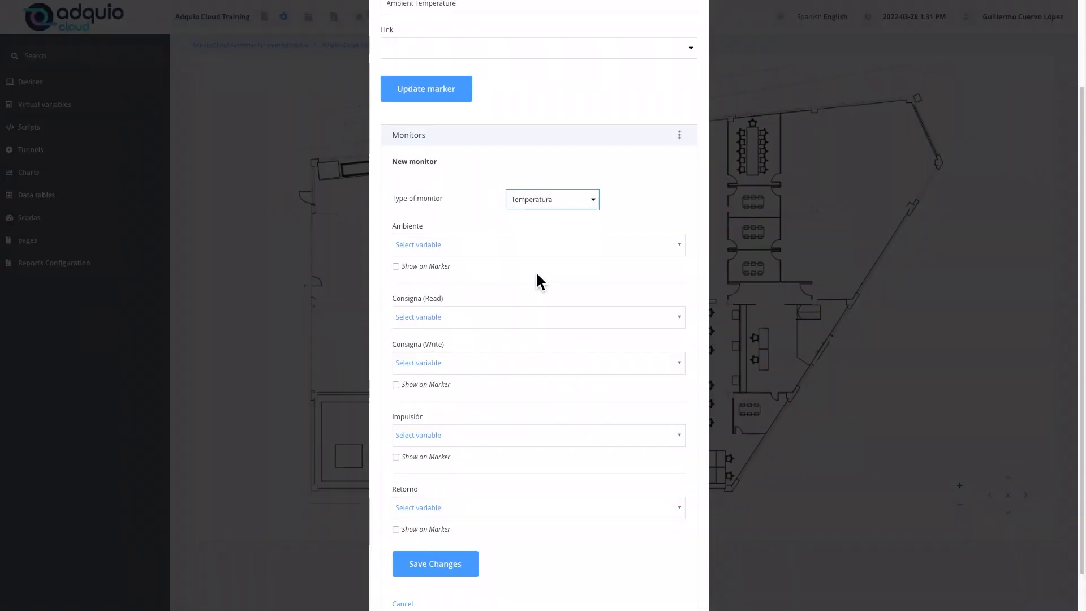
Step: Assign the PT01 variable to Ambiente, enable its Show on Marker option, and save the monitor
click(497, 251)
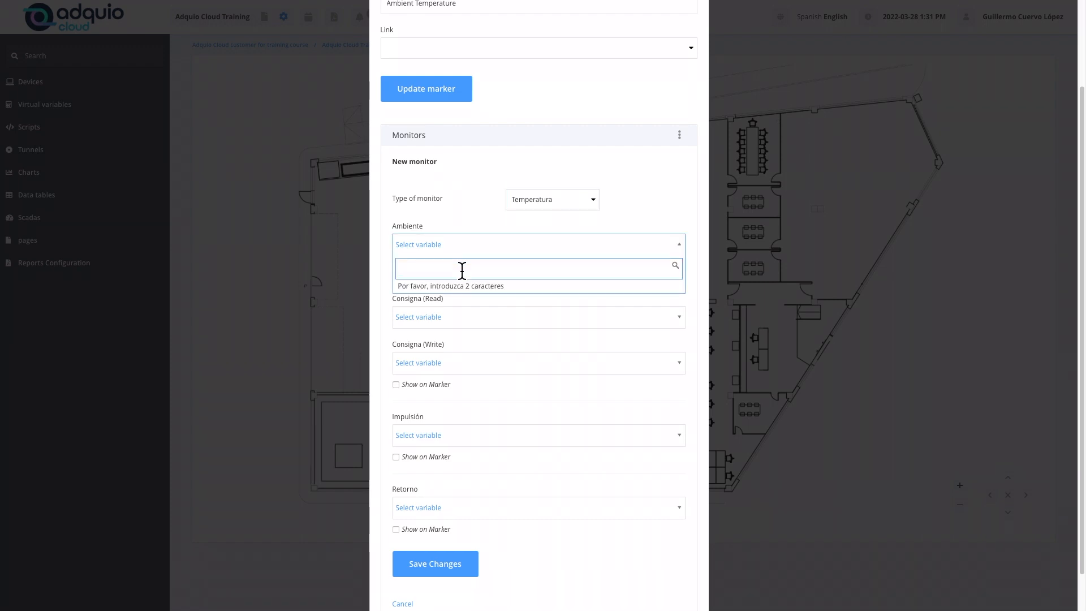
text(PT)
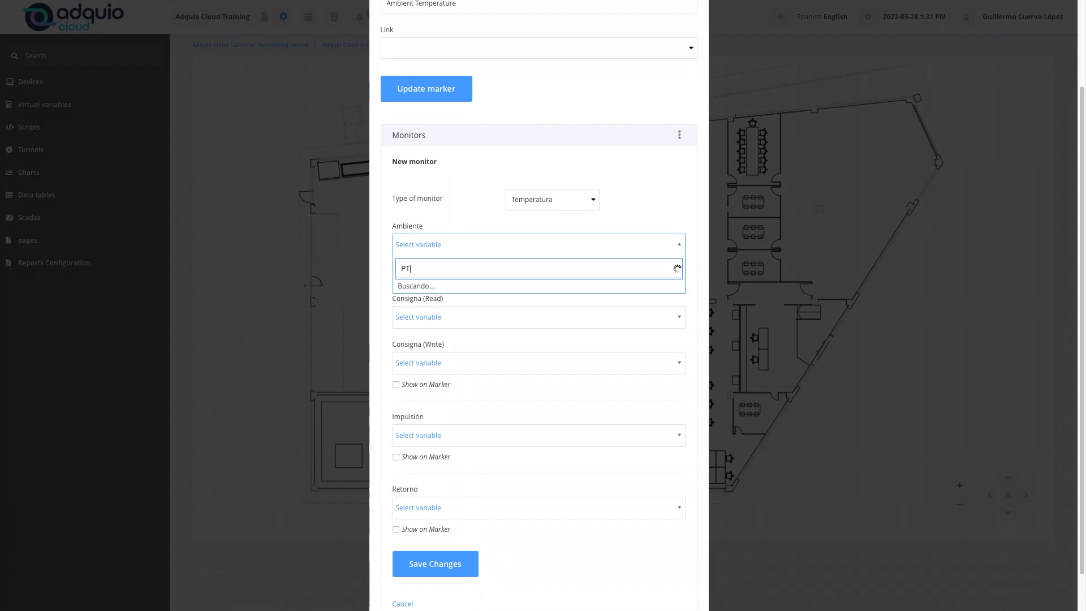
key(BackSpace)
key(BackSpace)
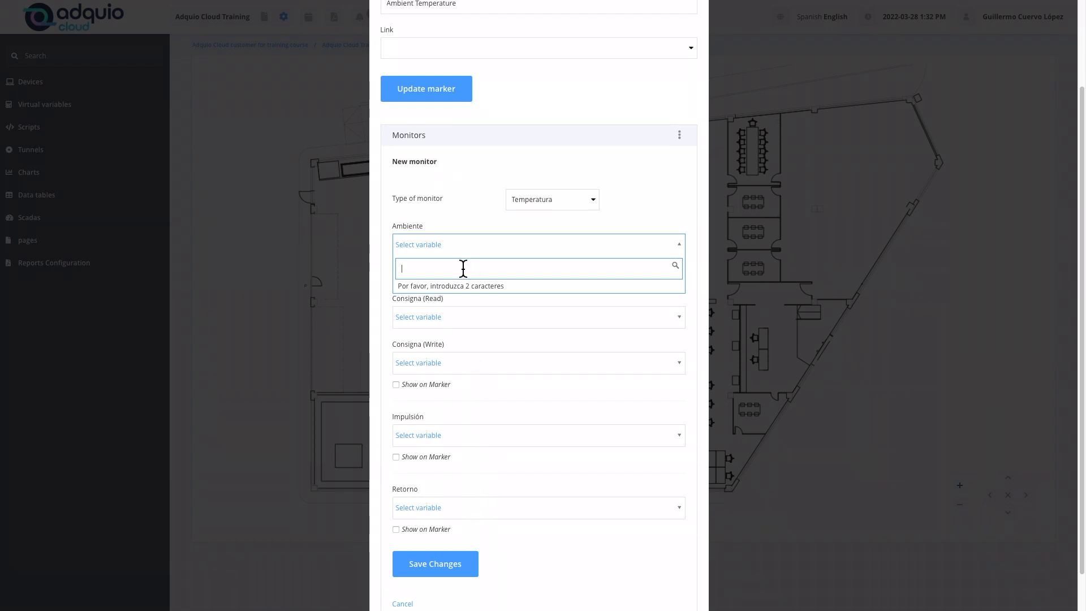
text(PT1)
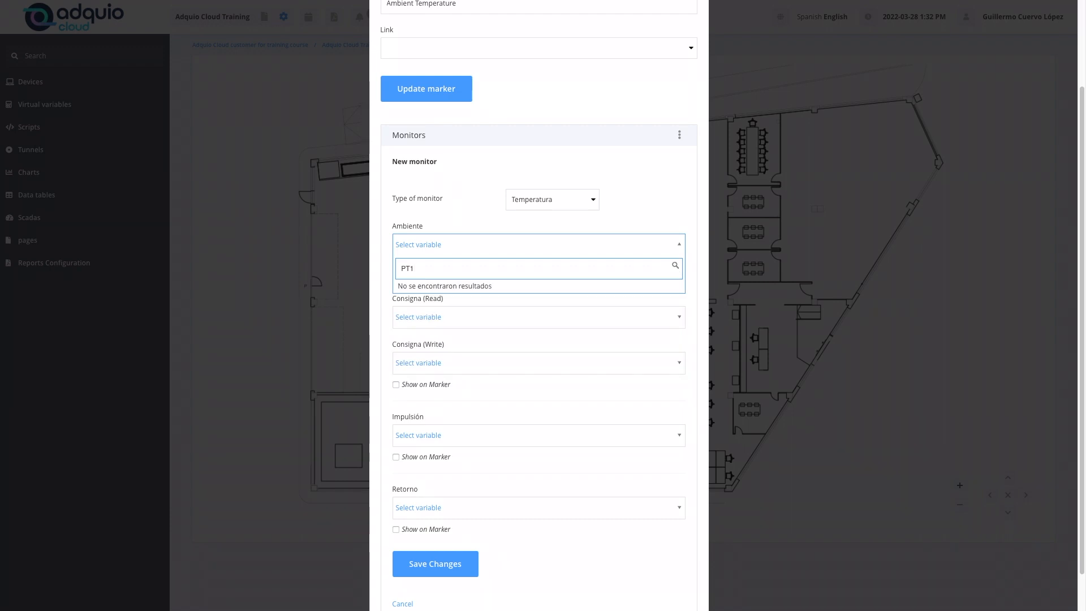
key(BackSpace)
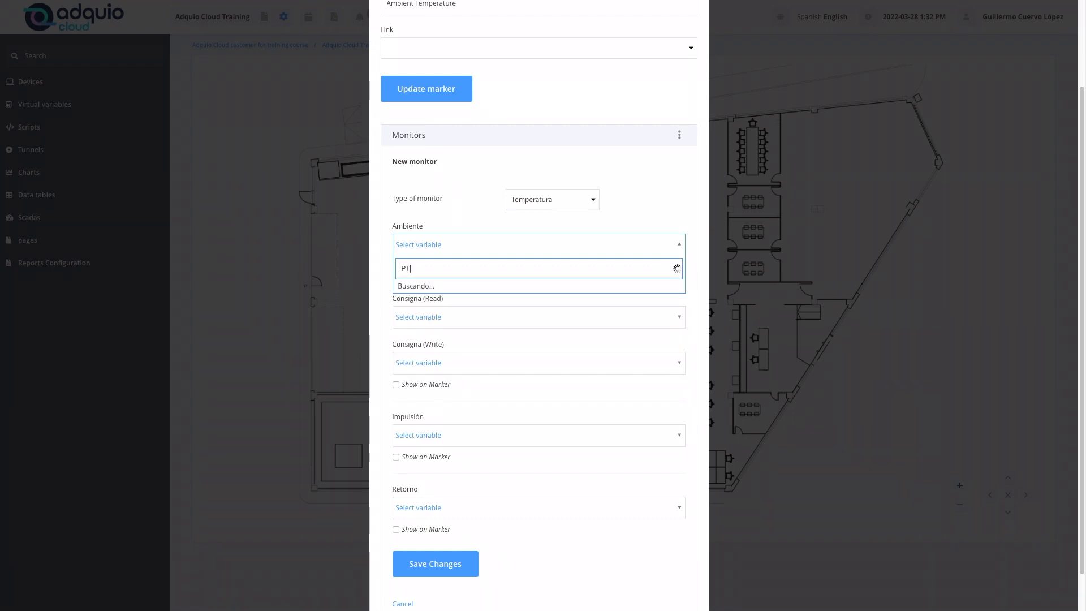
key(Return)
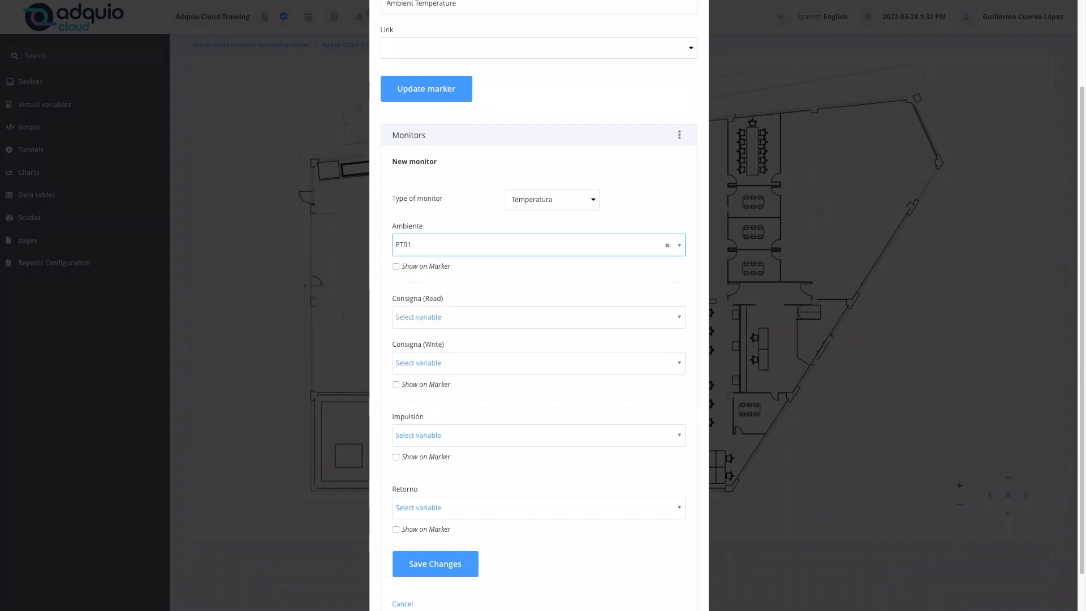
click(396, 267)
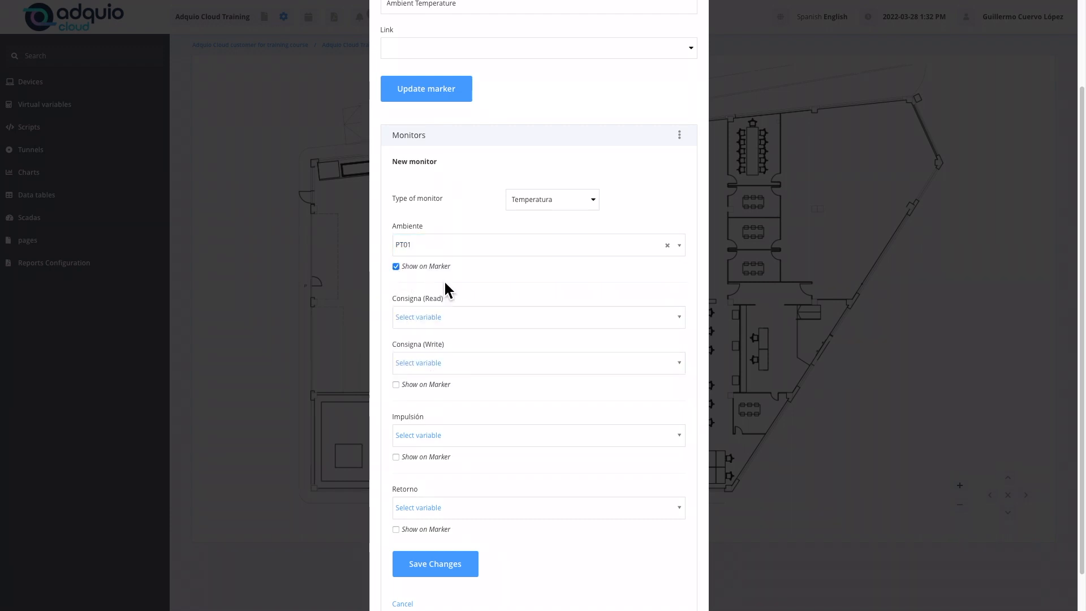
click(432, 570)
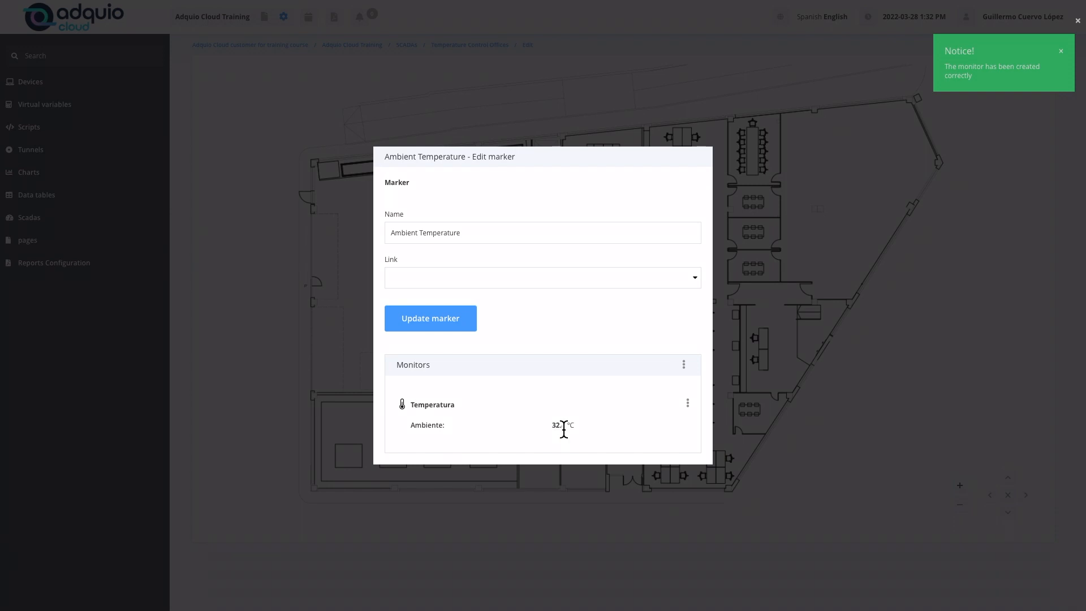
Step: Close the marker editor and move the Ambient Temperature marker slightly down and left within the large open room
click(891, 368)
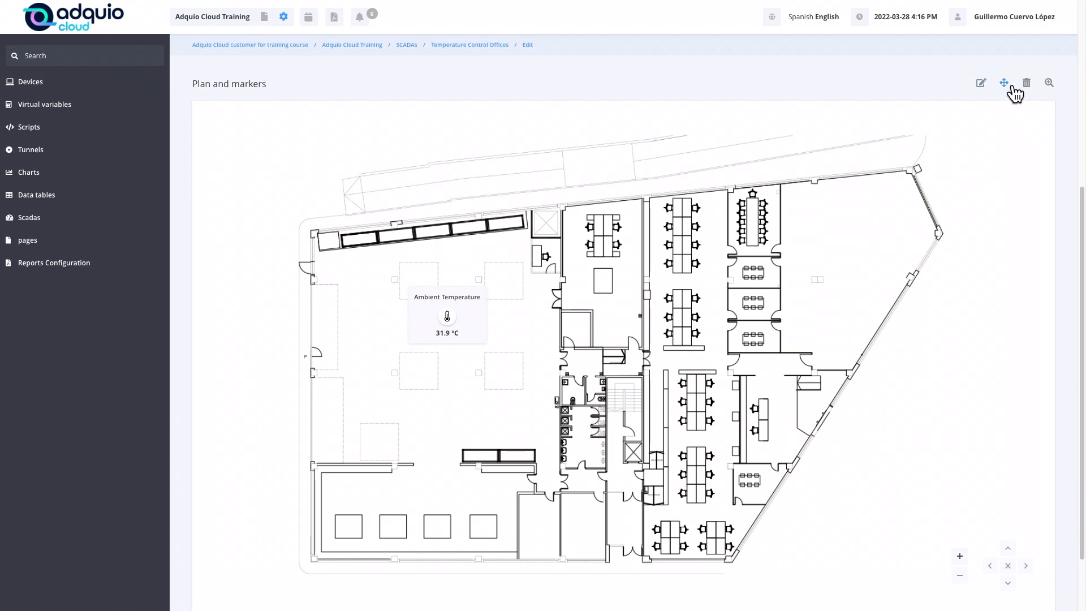
mouse_move(450, 323)
mouse_down()
mouse_move(456, 358)
mouse_move(434, 359)
mouse_up()
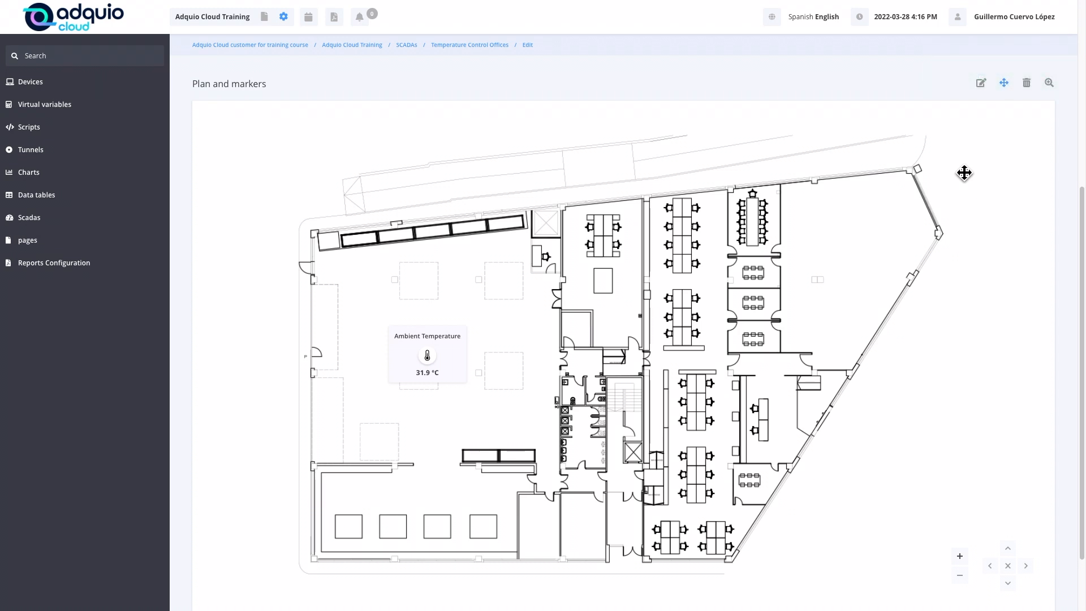
Step: Create a second "Ambient Temperature" marker in the open area on the right side of the floor plan
click(839, 256)
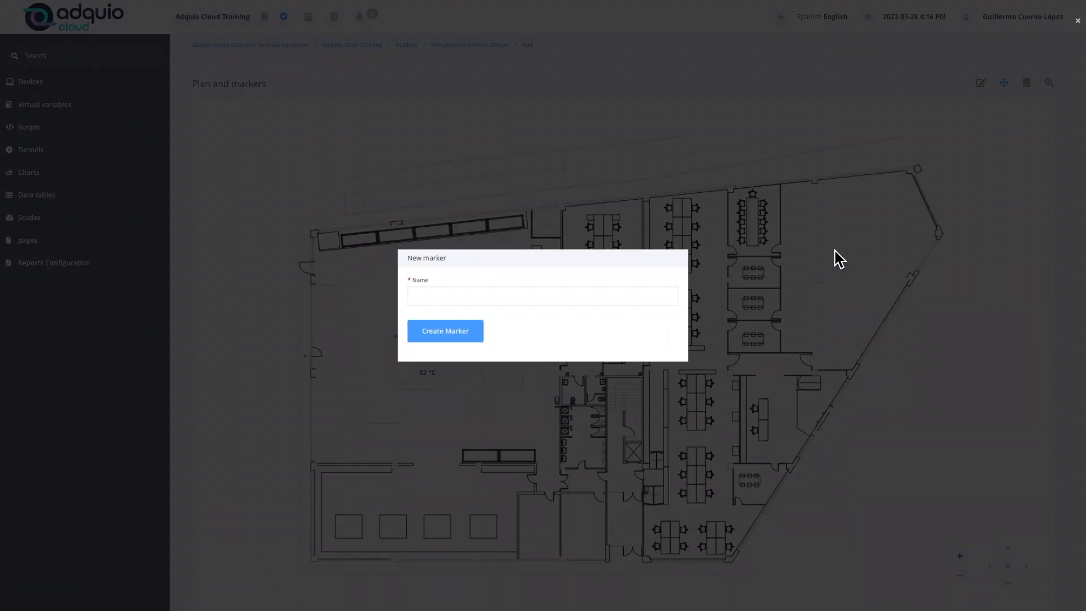
click(490, 295)
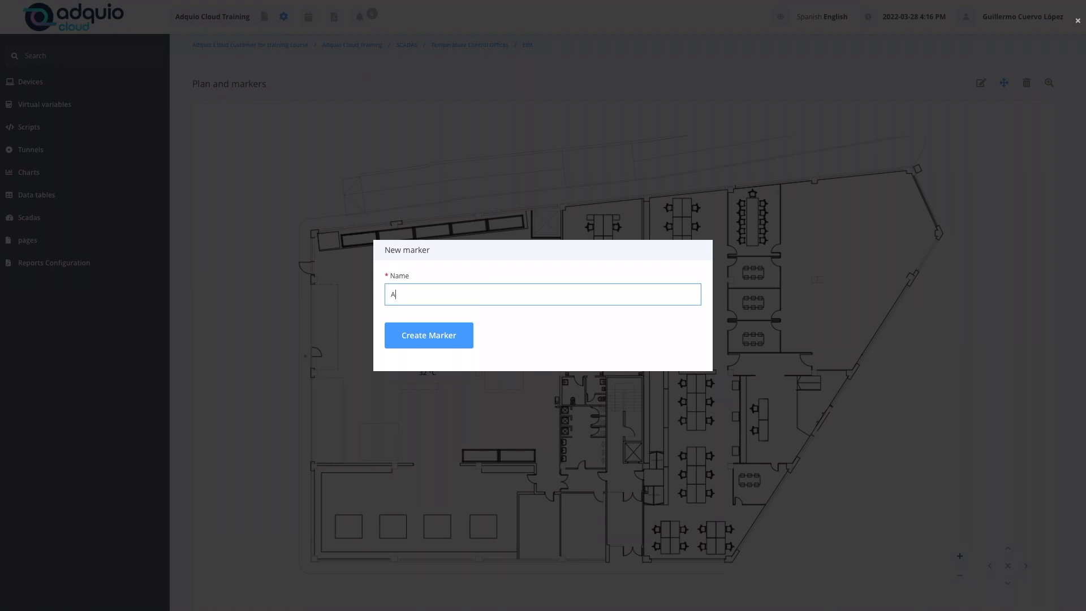
click(436, 335)
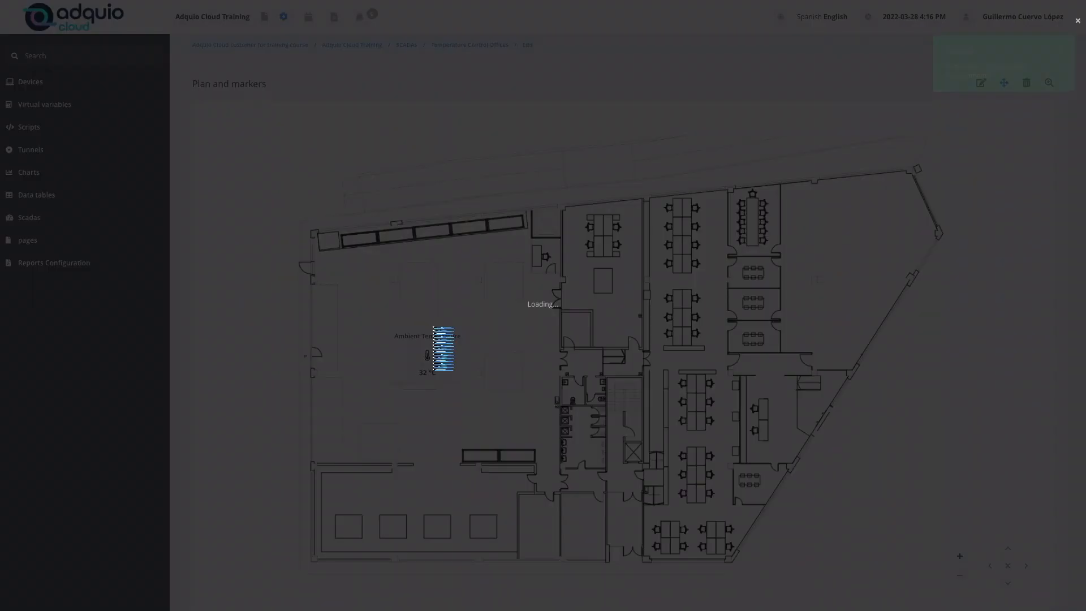
Step: Add a new monitor of type Temperatura to the Ambient Temperature marker in the right-hand open area
click(684, 391)
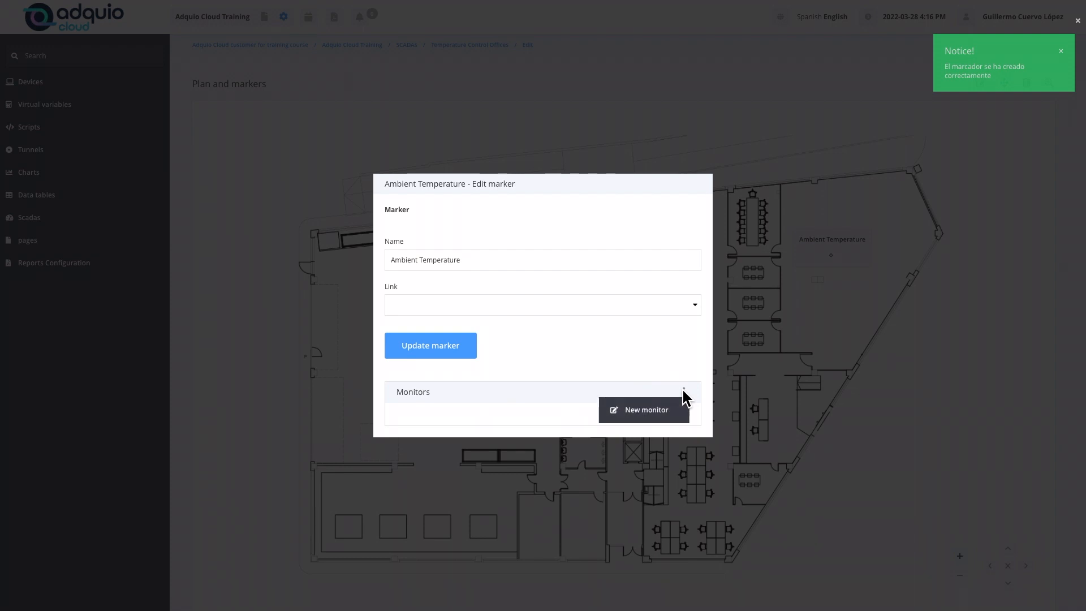
click(649, 415)
click(525, 421)
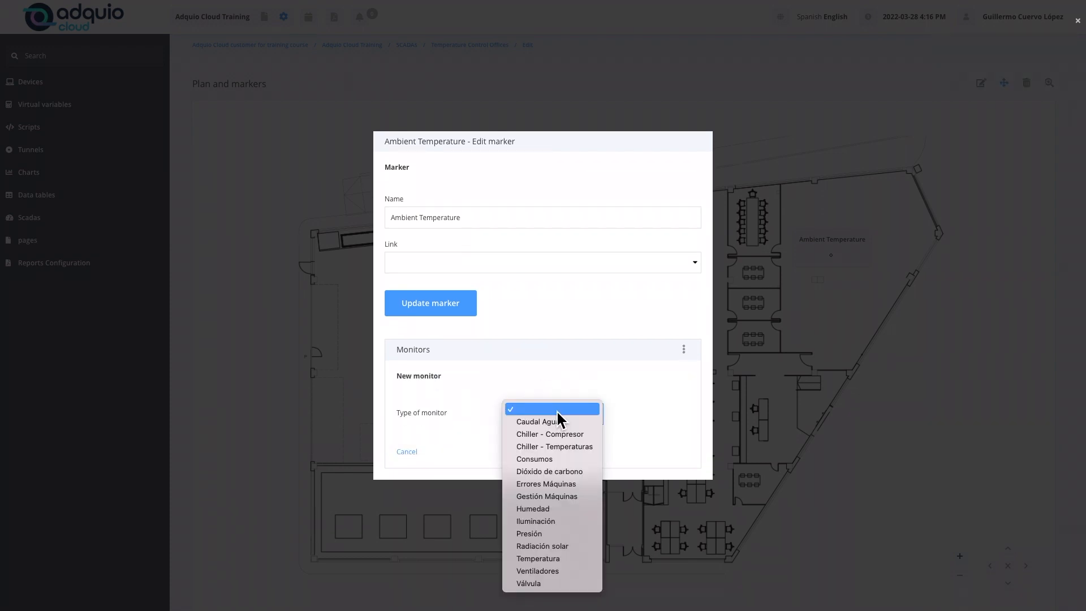
click(565, 560)
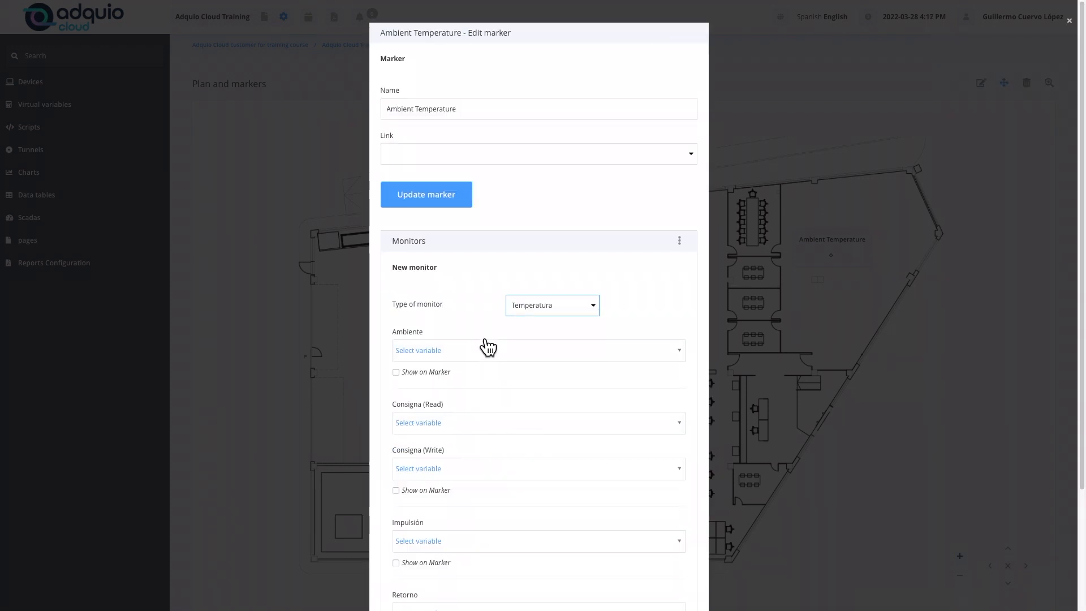
Step: Assign the PT02 variable to Ambiente, enable its Show on Marker option, and save the monitor
click(487, 352)
text(pt)
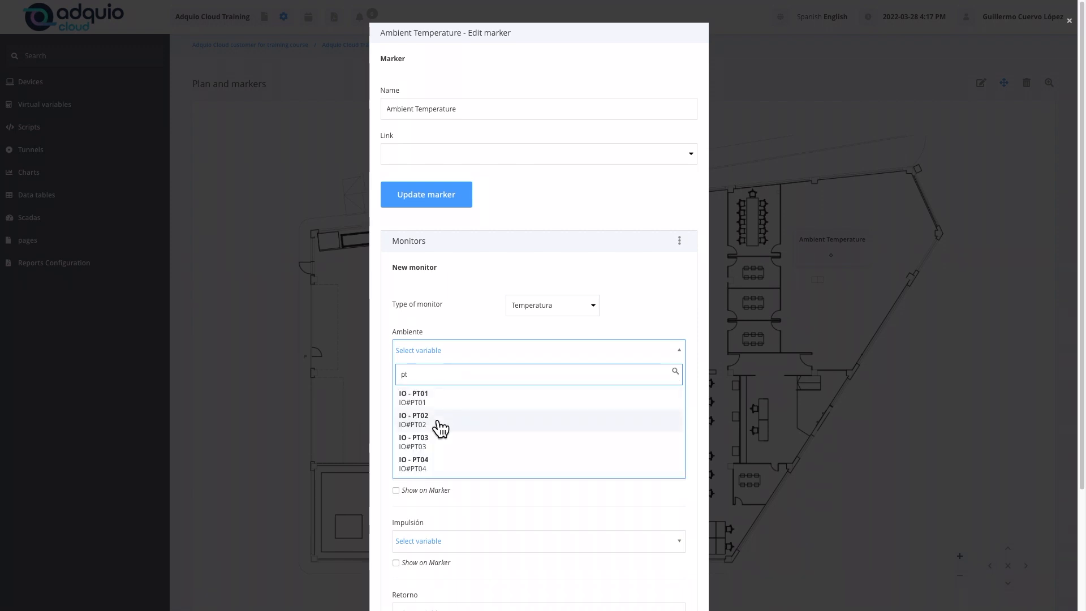
click(439, 425)
click(397, 371)
scroll(574, 362, down, 3)
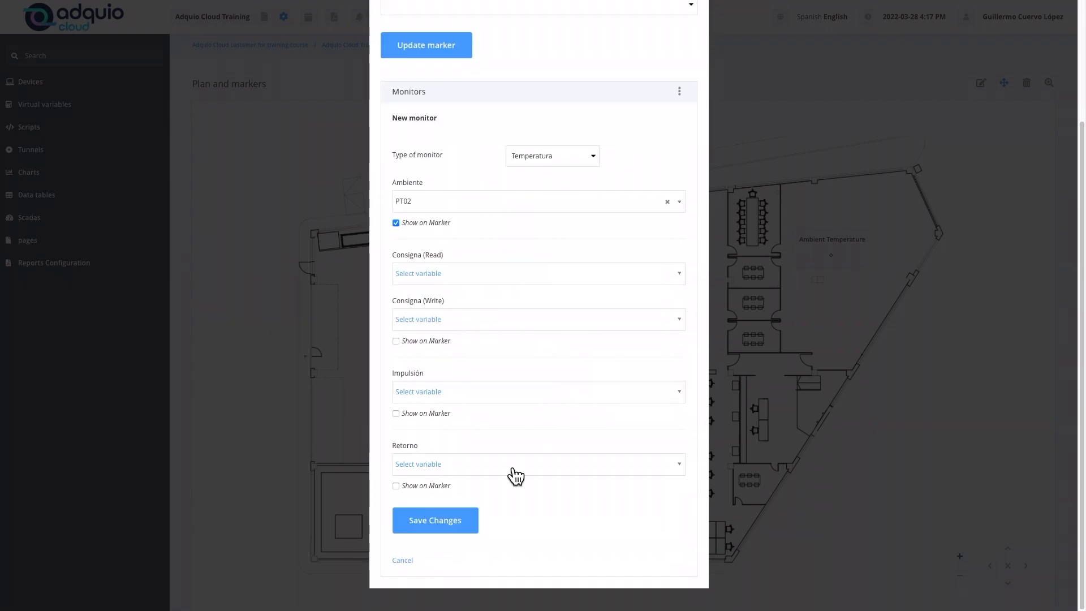
click(435, 521)
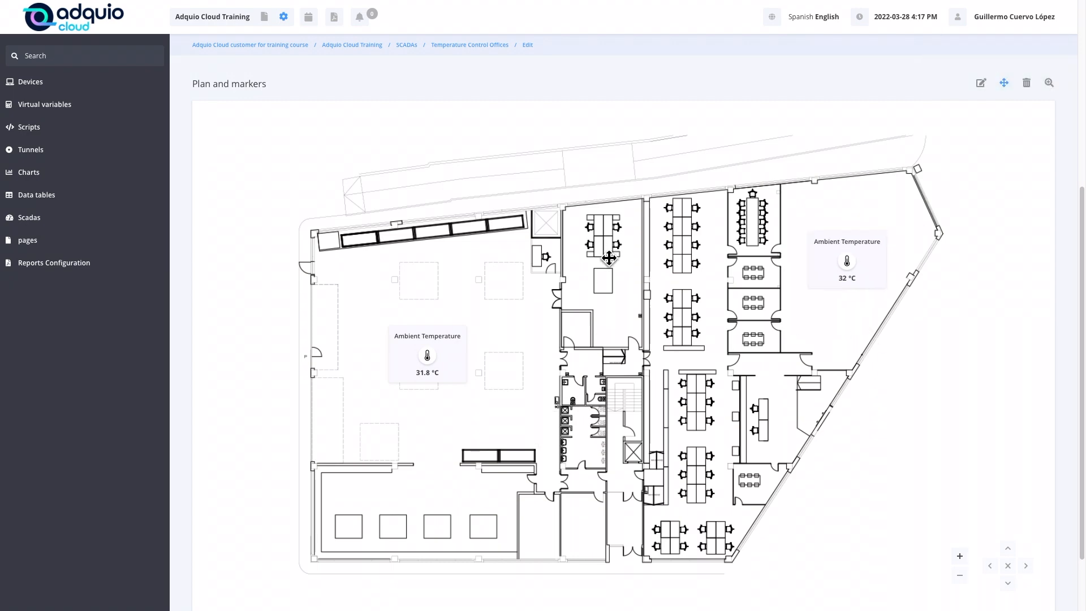
Step: Create a third "Ambient Temperature" marker in the upper central office, beside the large open room
click(608, 271)
click(475, 296)
text(Ambient Temperature)
click(445, 343)
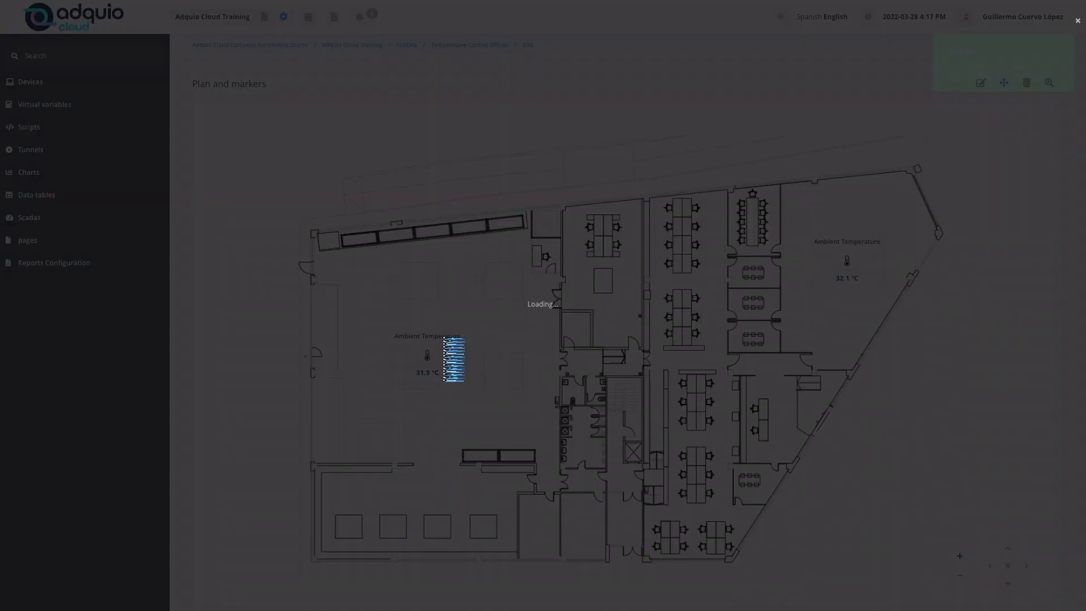
Step: Add a new monitor of type Temperatura to the central office's Ambient Temperature marker
click(685, 393)
click(655, 411)
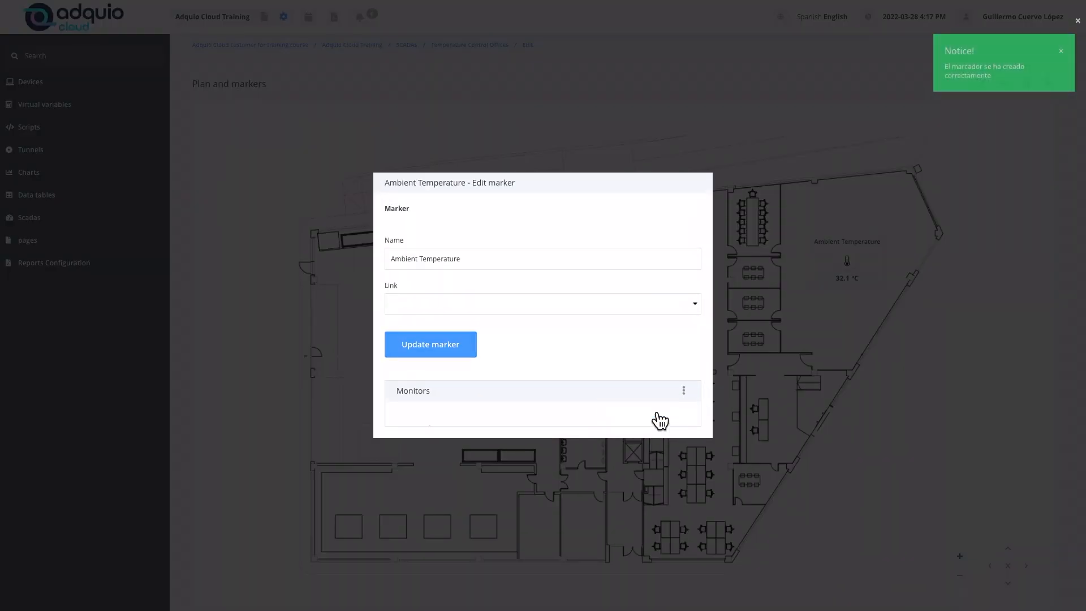
click(547, 415)
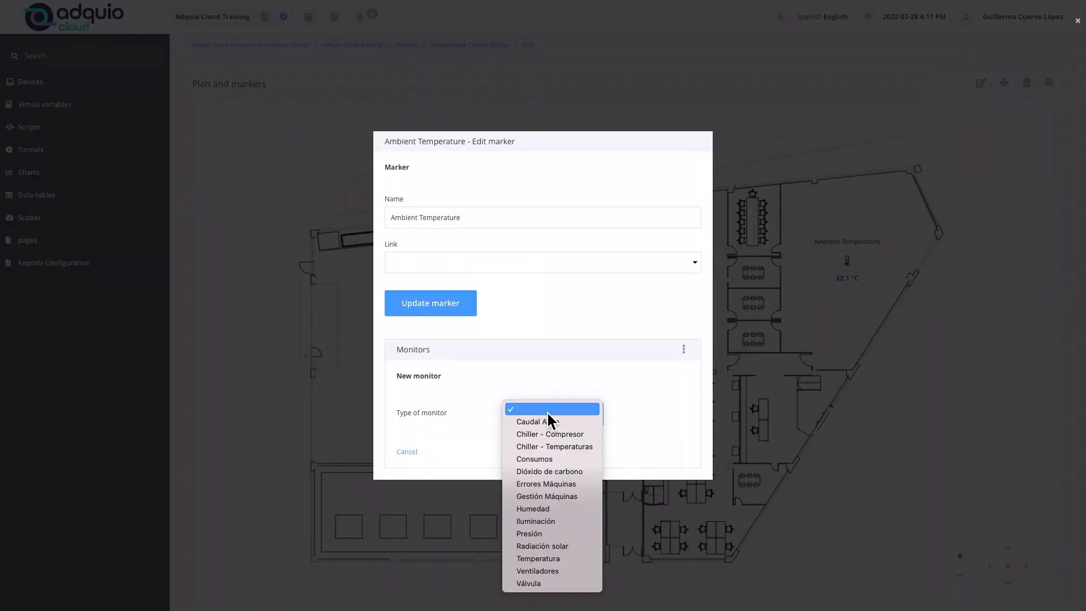
click(569, 559)
Step: Assign the PT03 variable to Ambiente with Show on Marker enabled, save the monitor, and close the marker editor
click(508, 358)
click(439, 447)
click(409, 372)
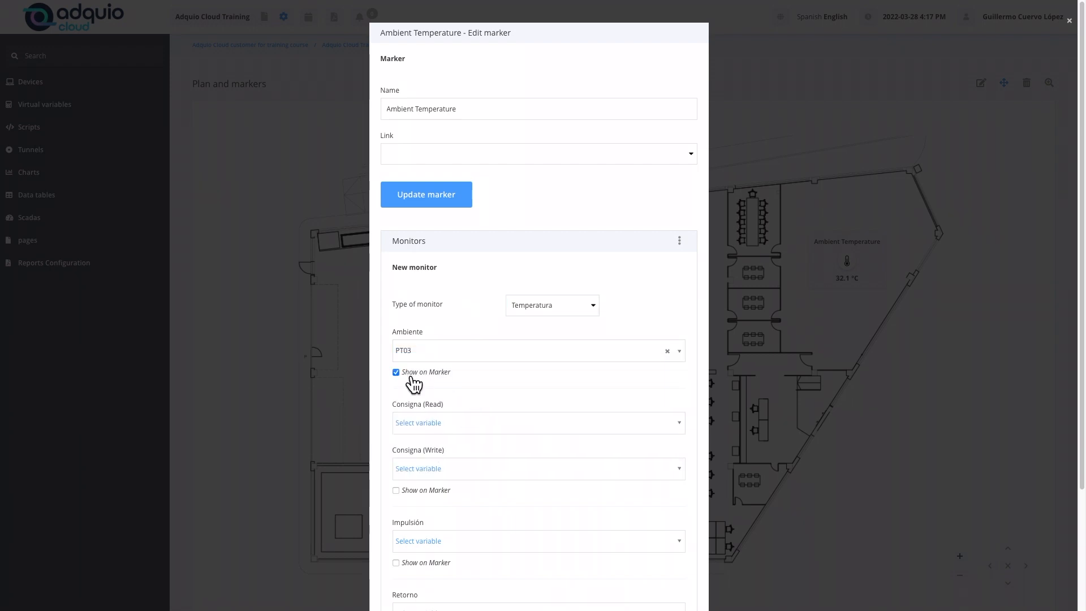
scroll(520, 381, down, 3)
click(439, 534)
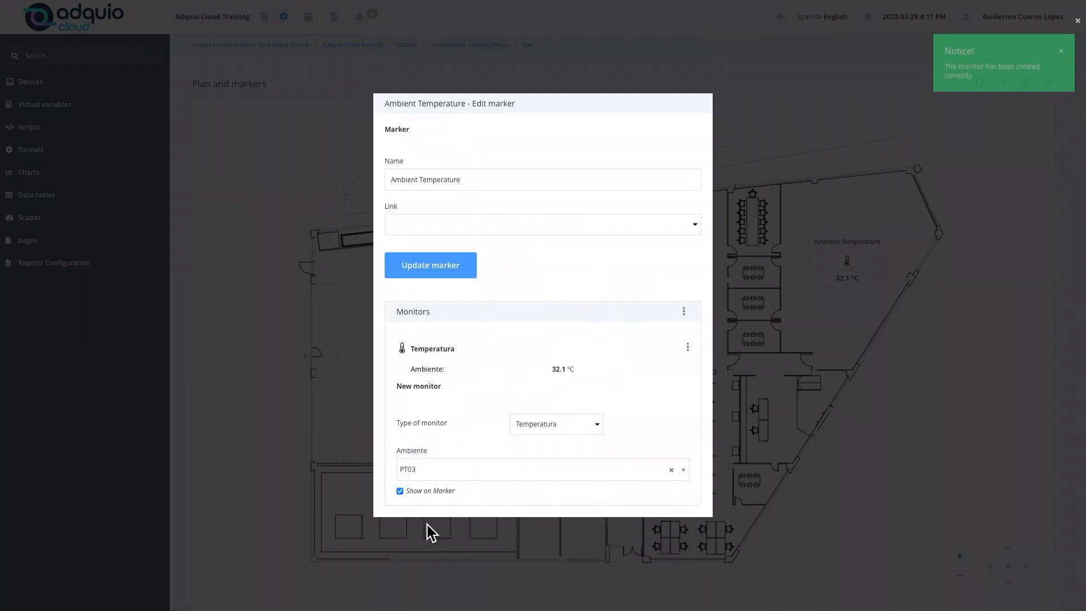
click(889, 467)
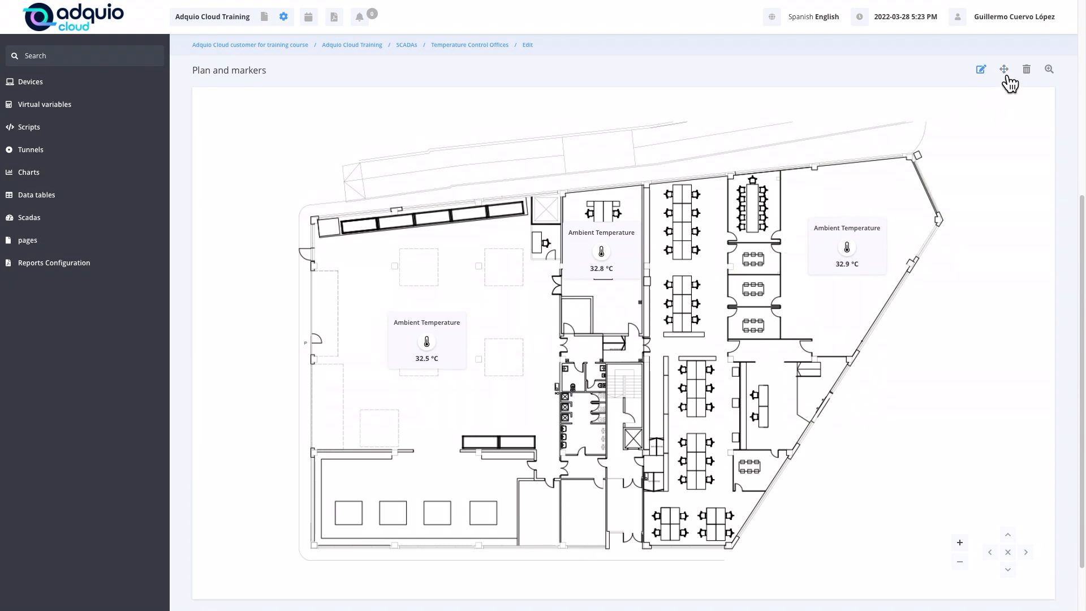
Step: Move the large open room's Ambient Temperature marker upward and create a marker named "Ilumination" below it
mouse_move(450, 346)
mouse_down()
mouse_move(461, 297)
mouse_move(445, 286)
mouse_up()
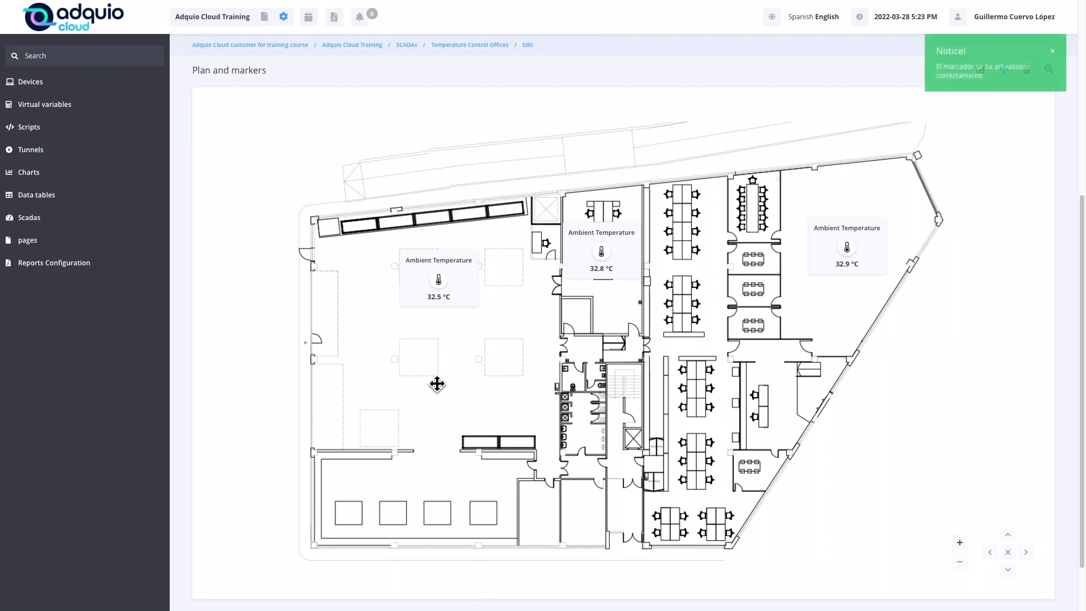
click(441, 382)
click(431, 299)
text(Ilumination)
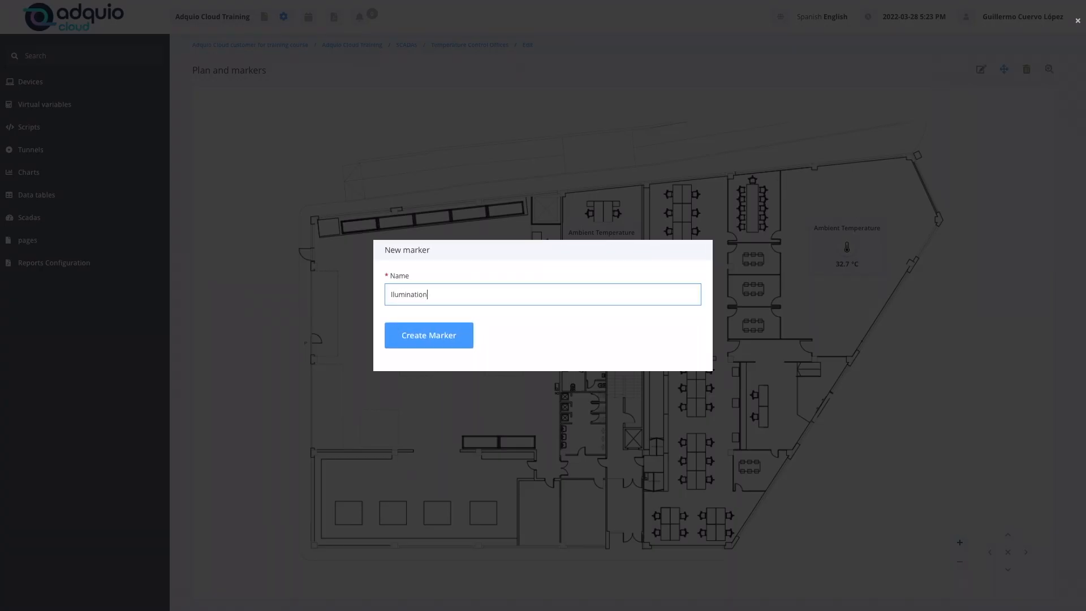
click(456, 342)
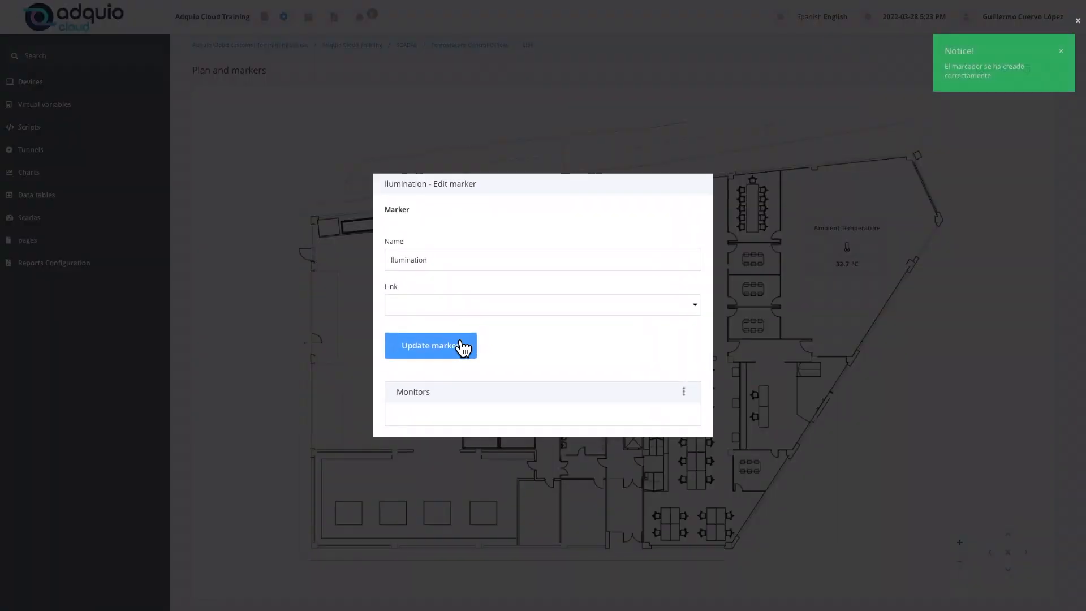
Step: Add a new monitor of type Iluminación to the Ilumination marker
click(684, 392)
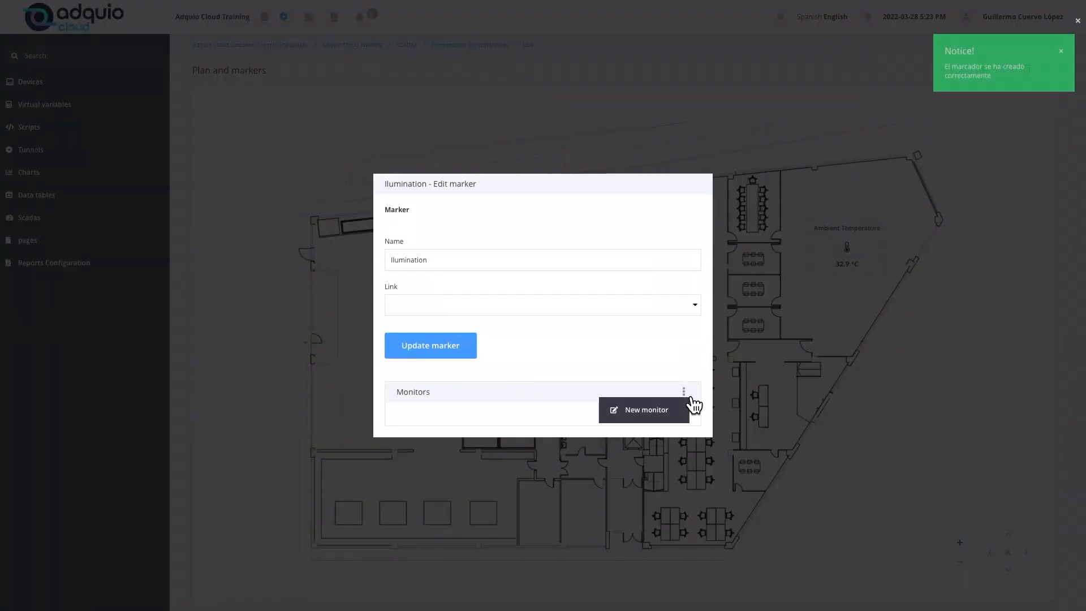
click(661, 417)
click(574, 421)
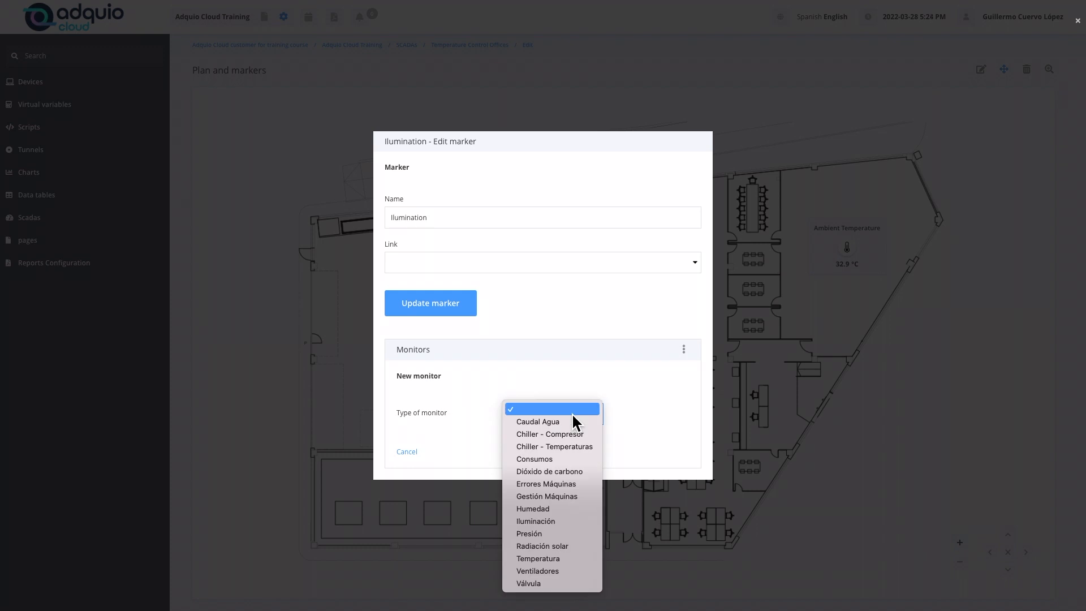
click(556, 520)
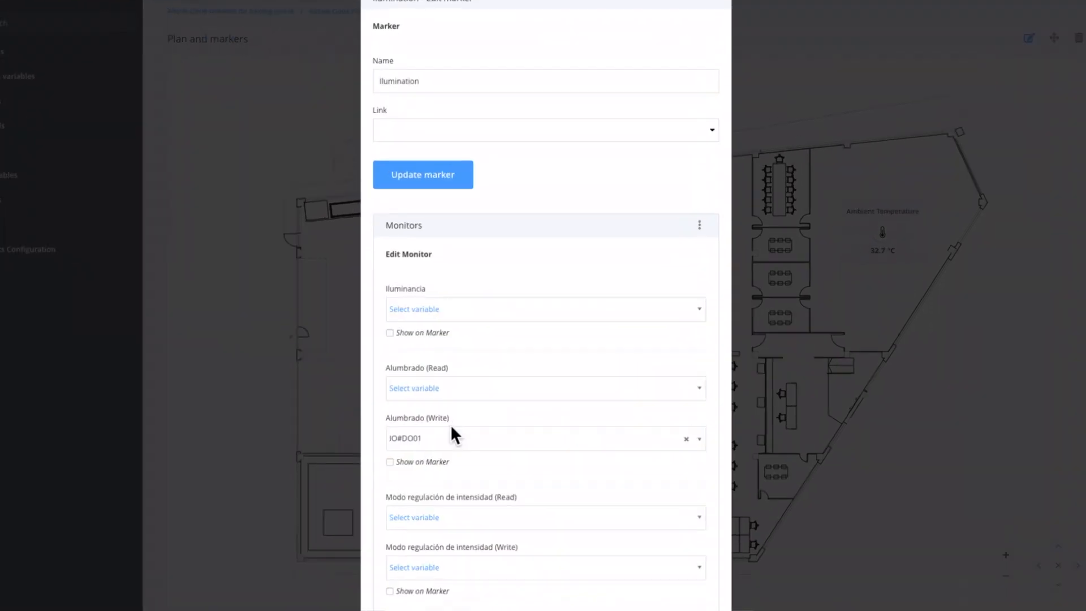
Step: Assign the DO01 variable to both Alumbrado (Read) and Alumbrado (Write) in the Iluminación monitor
click(447, 382)
text(DO01)
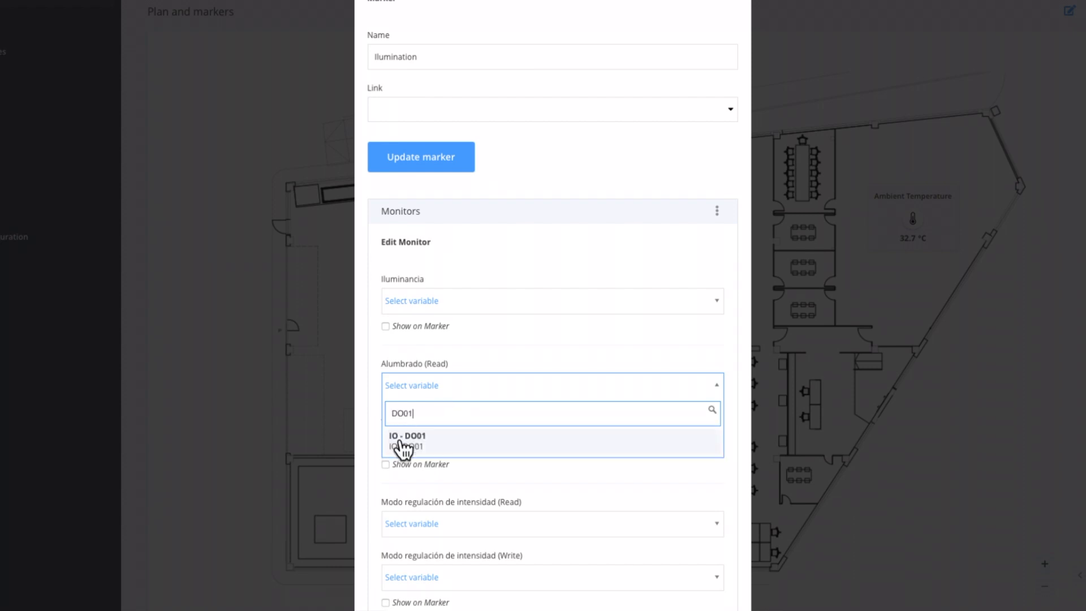
click(403, 450)
click(444, 445)
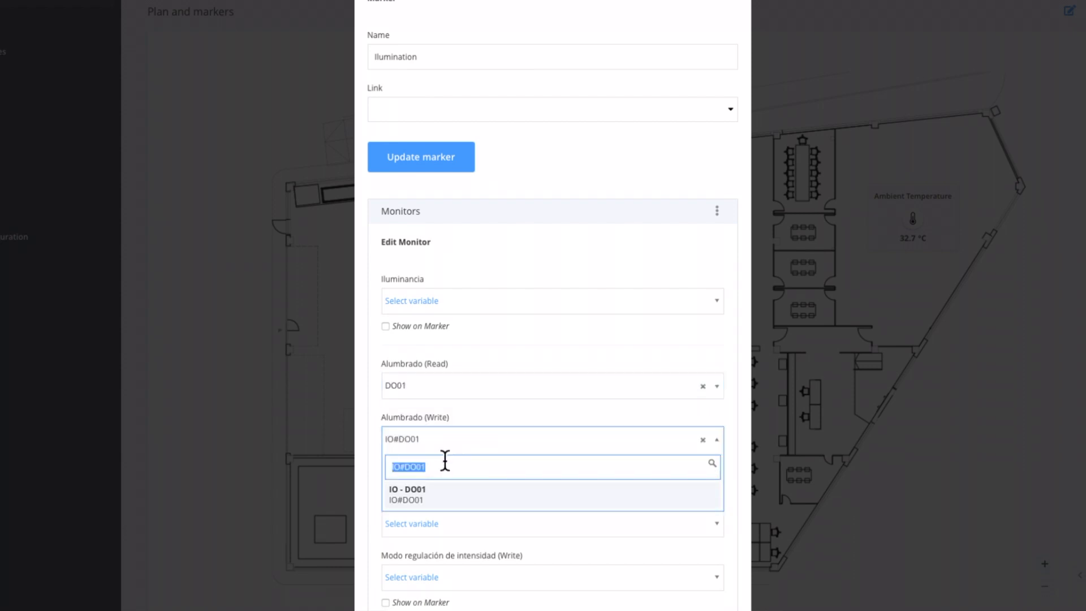
text(DO)
key(Return)
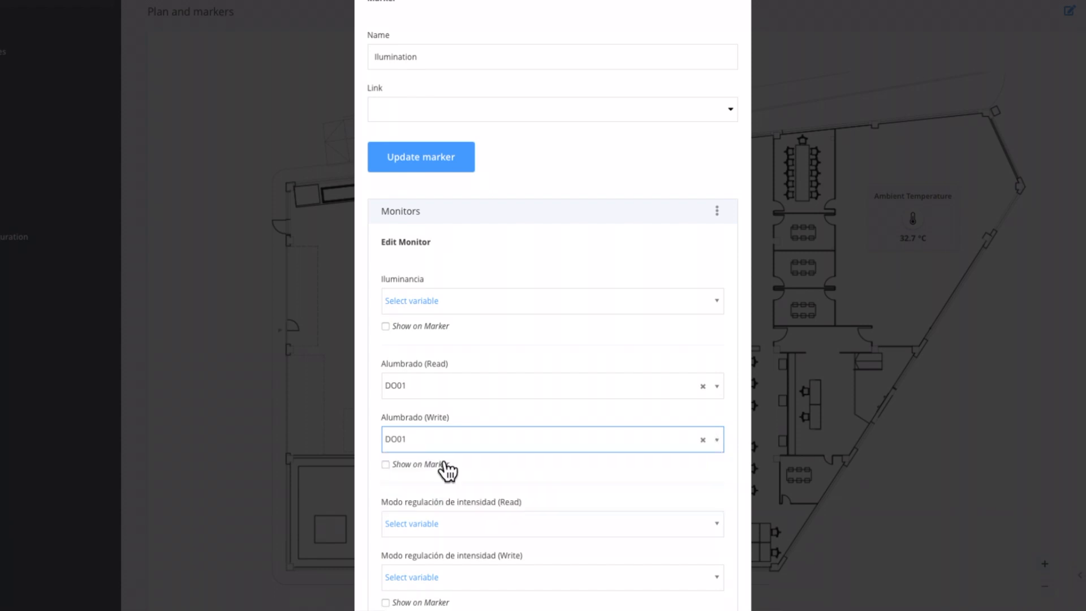
Step: Enable Show on Marker for Alumbrado, save the monitor changes, and close the marker editor
click(418, 471)
scroll(582, 461, down, 3)
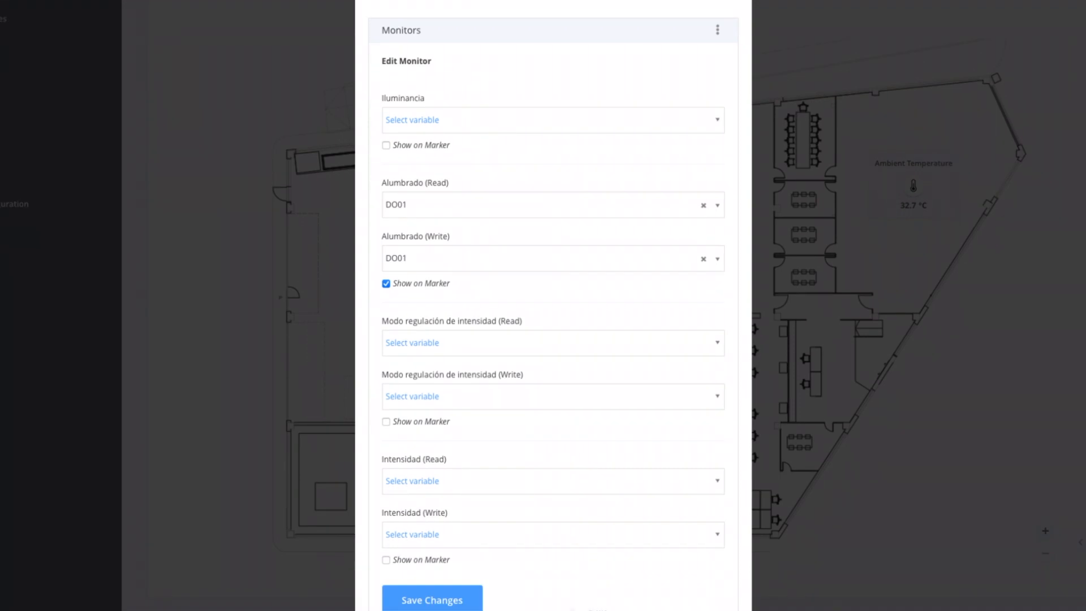
click(430, 599)
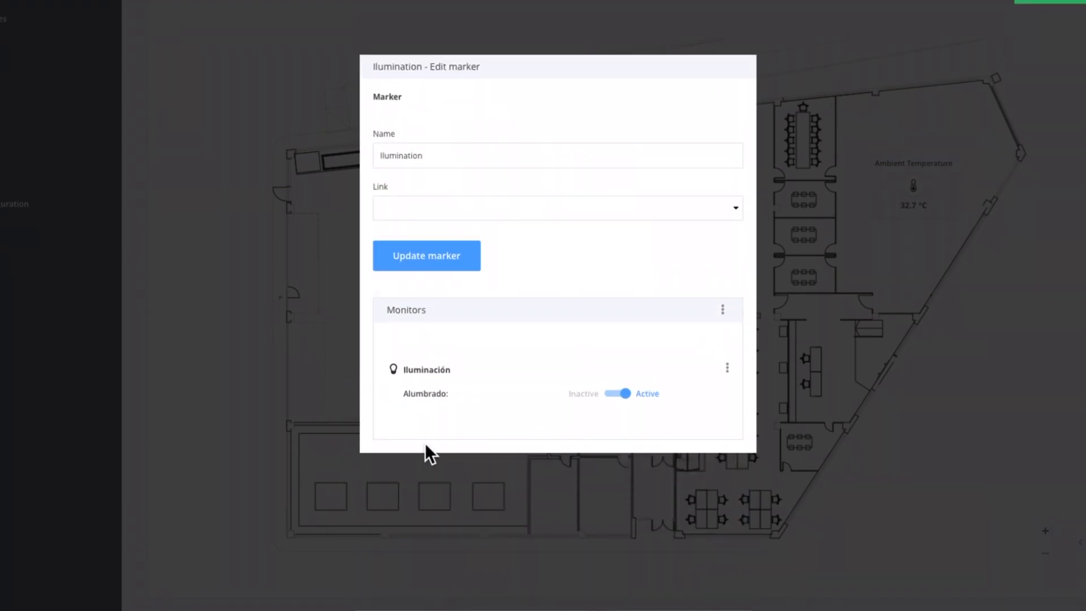
click(914, 439)
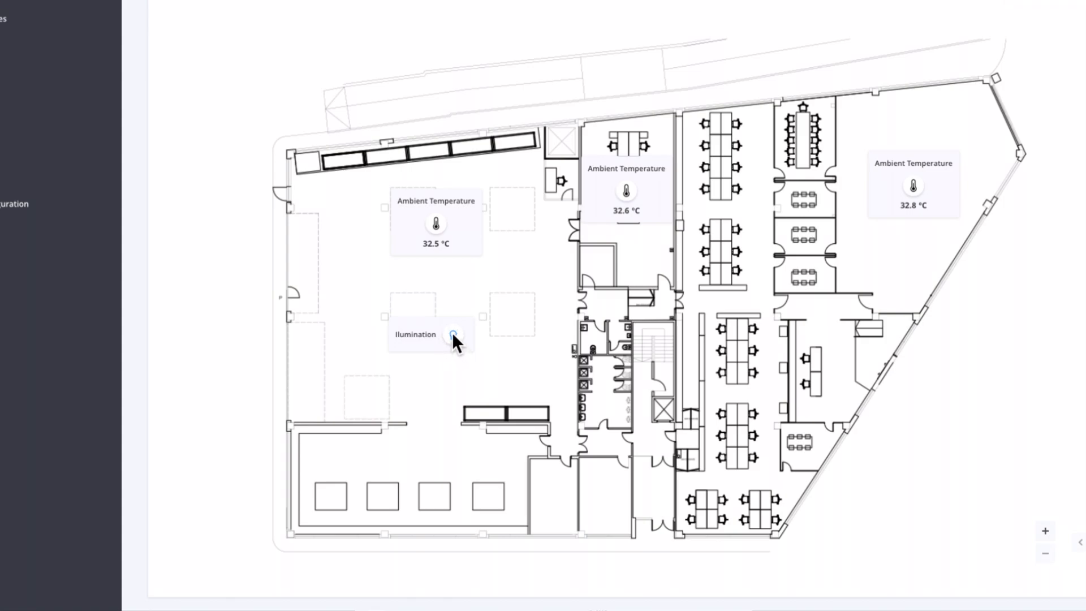
Step: Test the Ilumination marker by switching its Alumbrado control to Inactive and back to Active
click(453, 335)
click(615, 395)
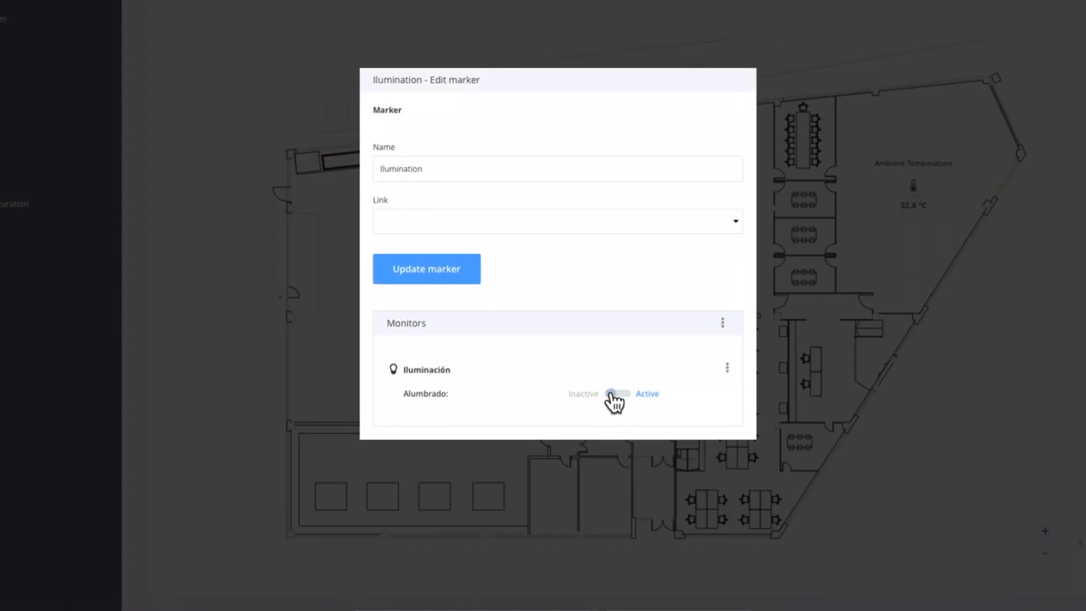
click(912, 451)
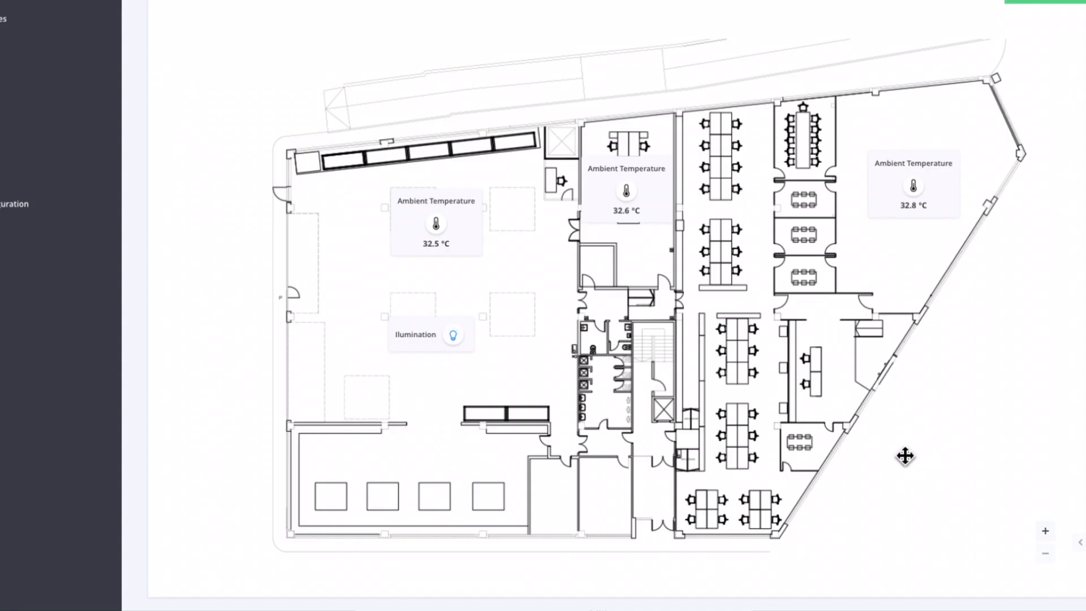
click(449, 332)
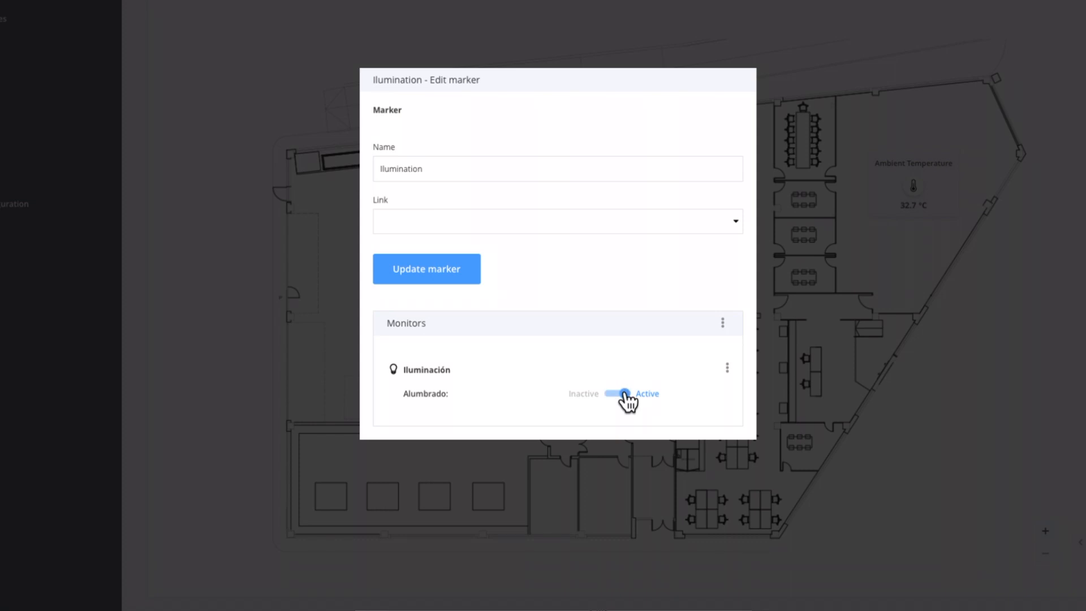
click(929, 406)
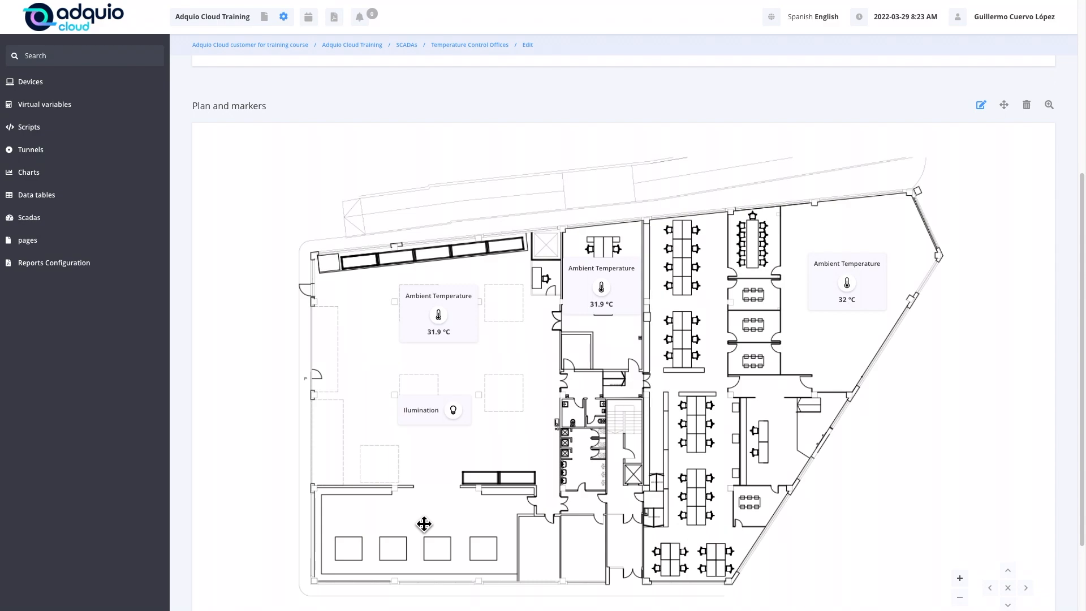
Step: Create a marker named "Various Monitors" in the lower-left room, above the row of four squares
click(425, 524)
click(432, 302)
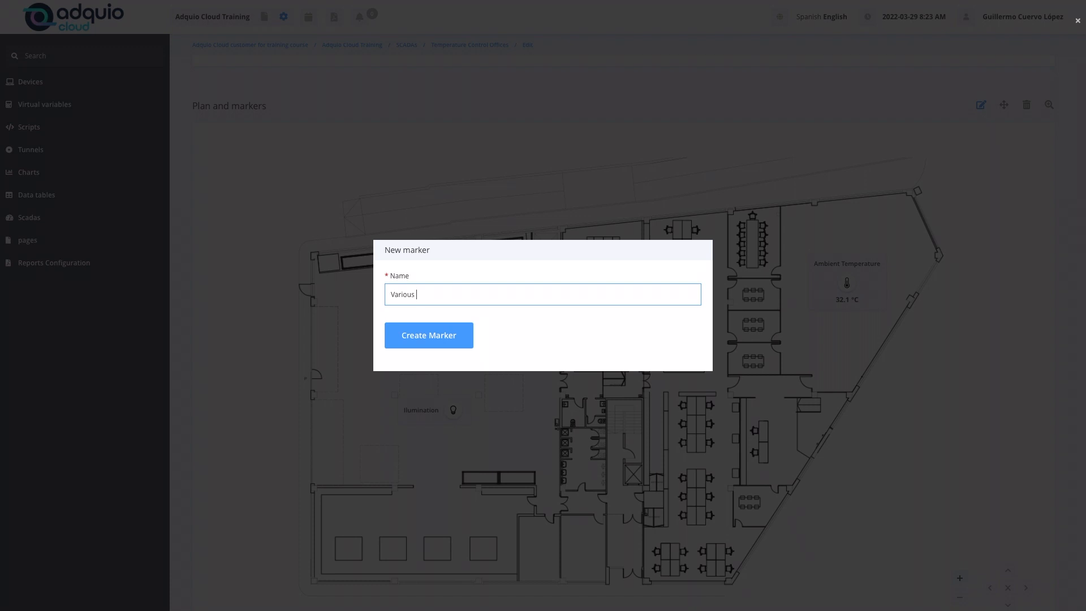
key(Return)
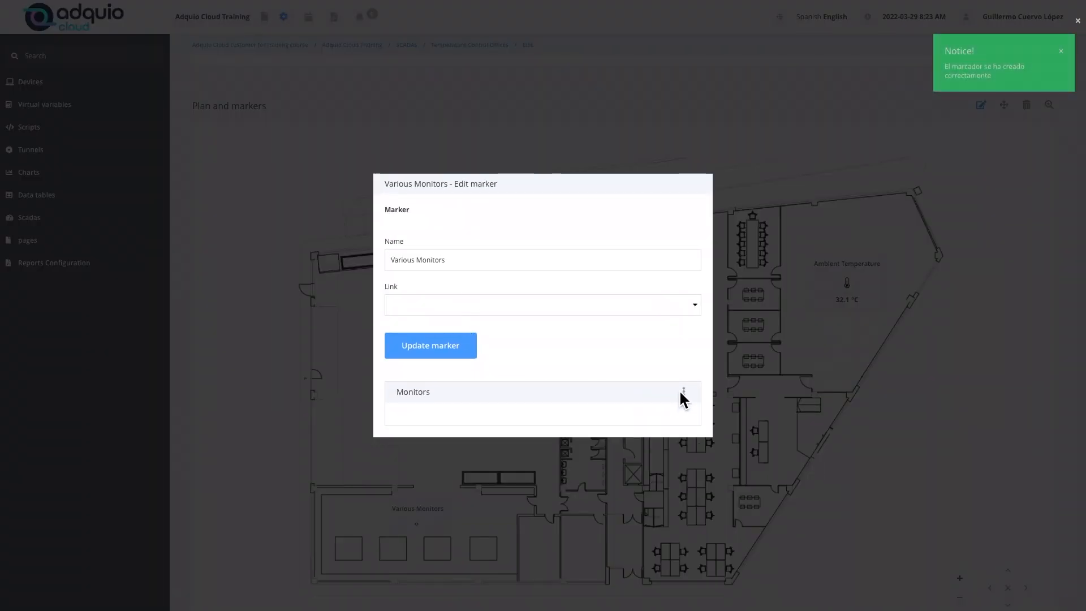
Step: Add a new monitor of type Temperatura to the Various Monitors marker
click(688, 395)
click(665, 417)
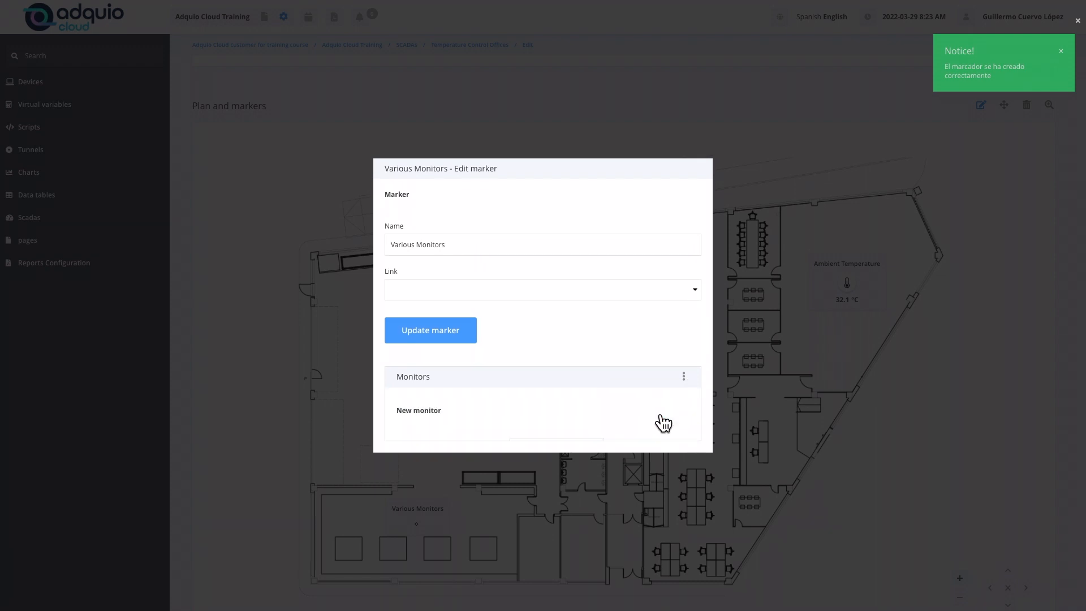
click(568, 415)
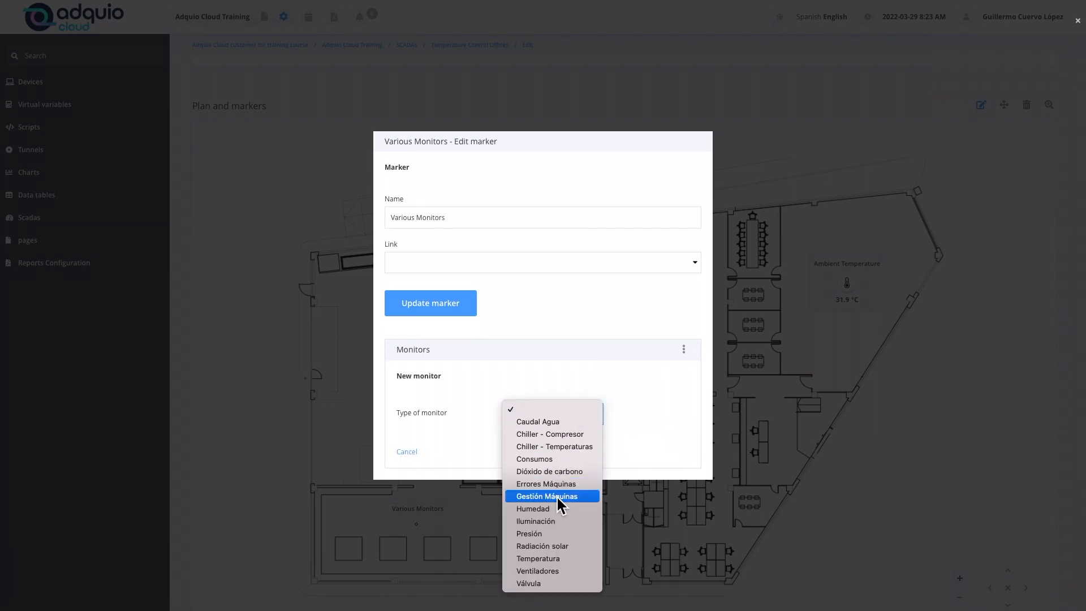
click(566, 558)
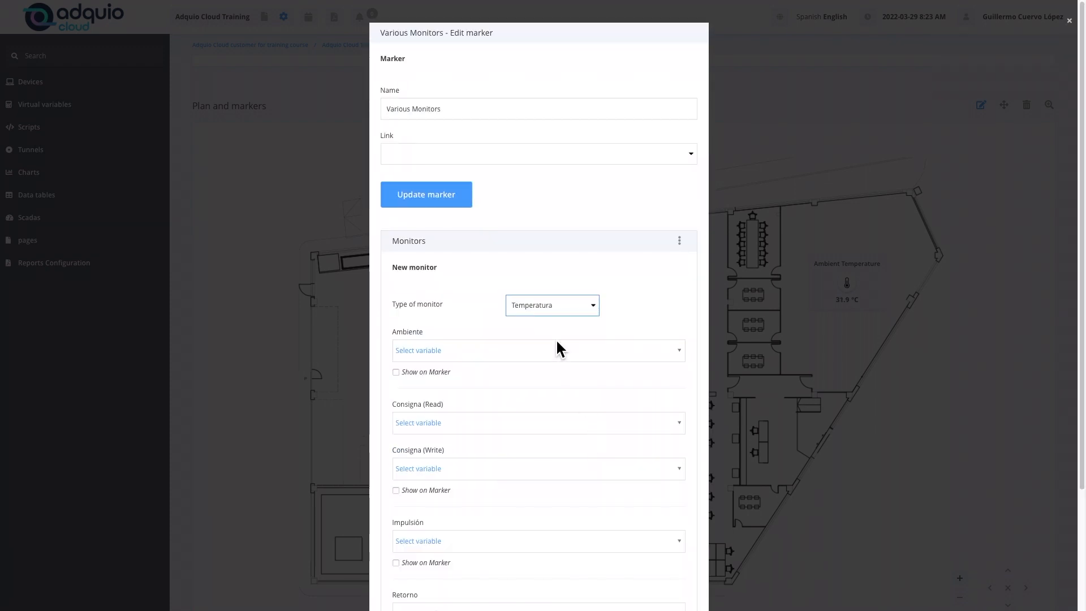
Step: Link the Temperatura monitor's Ambiente to the CPU temperature variable, enable Show on Marker for it, and save the monitor
click(482, 353)
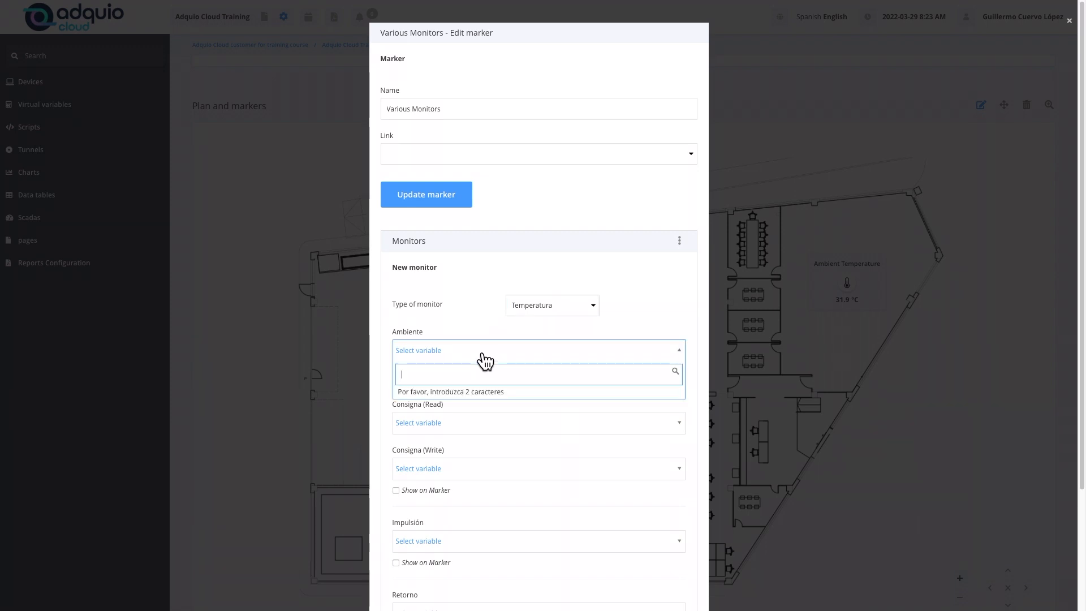
text(CPU)
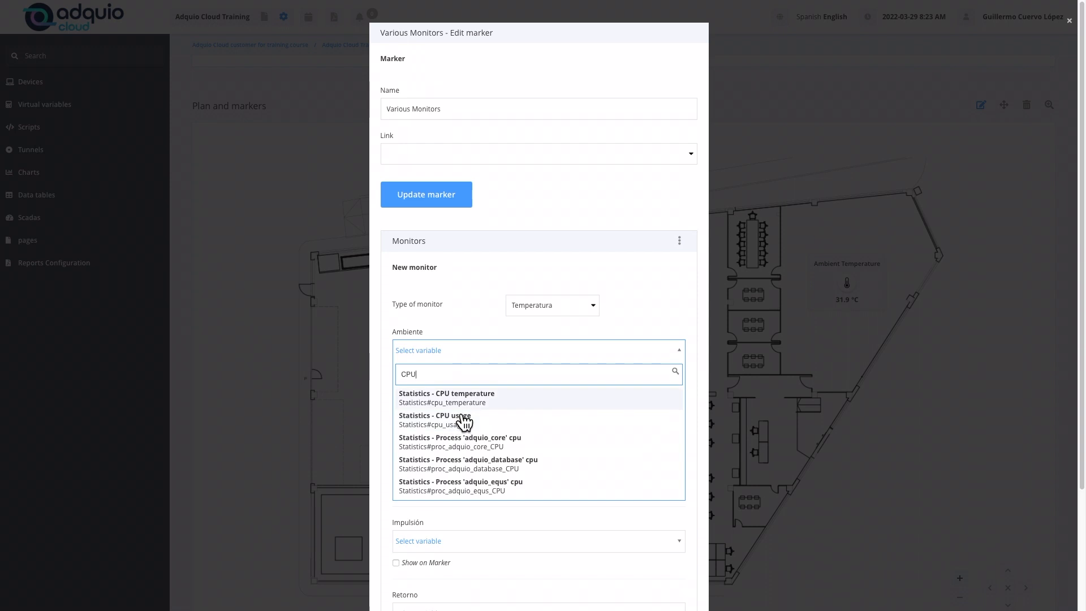
click(460, 403)
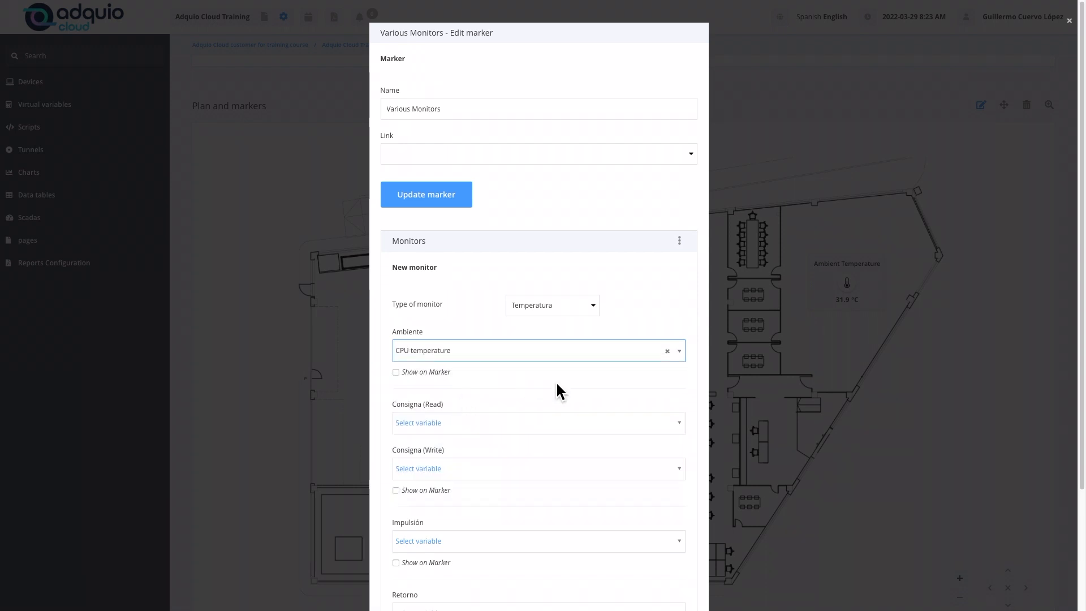
click(416, 375)
scroll(575, 404, down, 2)
scroll(565, 415, down, 1)
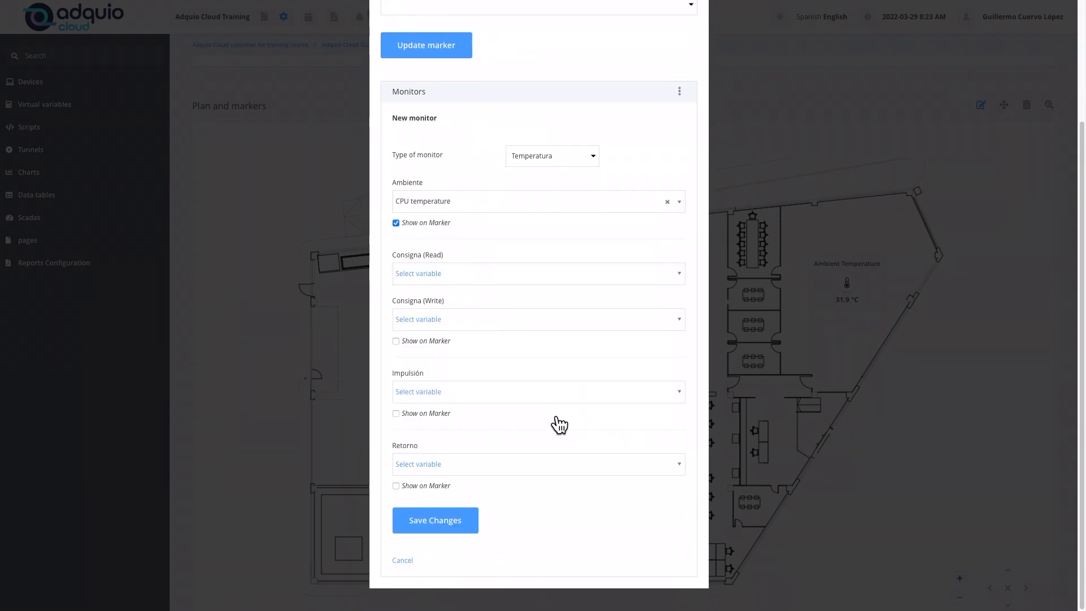
click(450, 526)
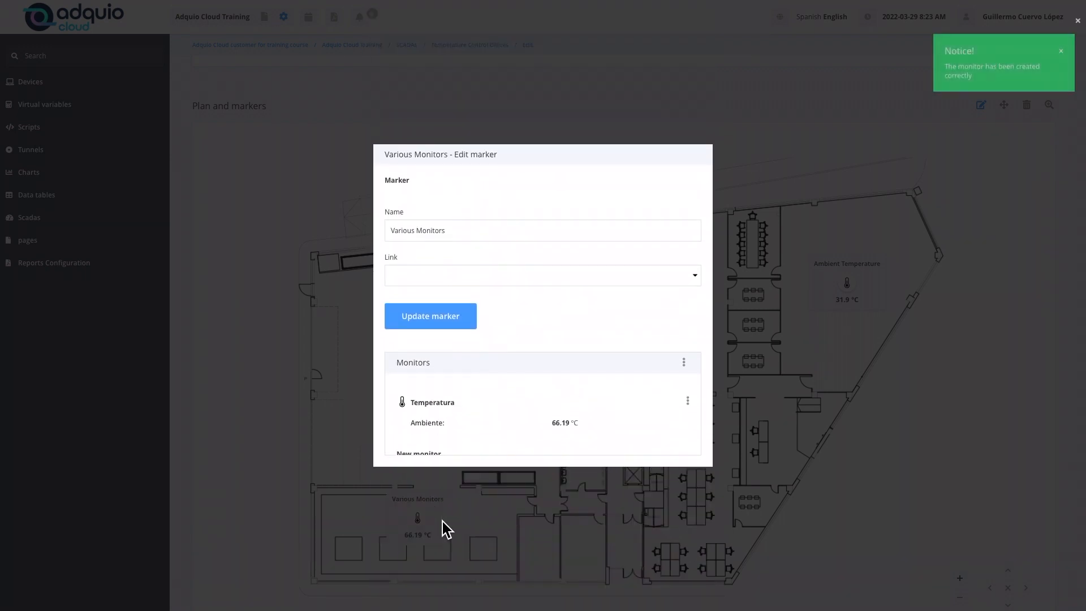
Step: Add a second monitor of type Consumos to the Various Monitors marker
click(684, 366)
click(647, 384)
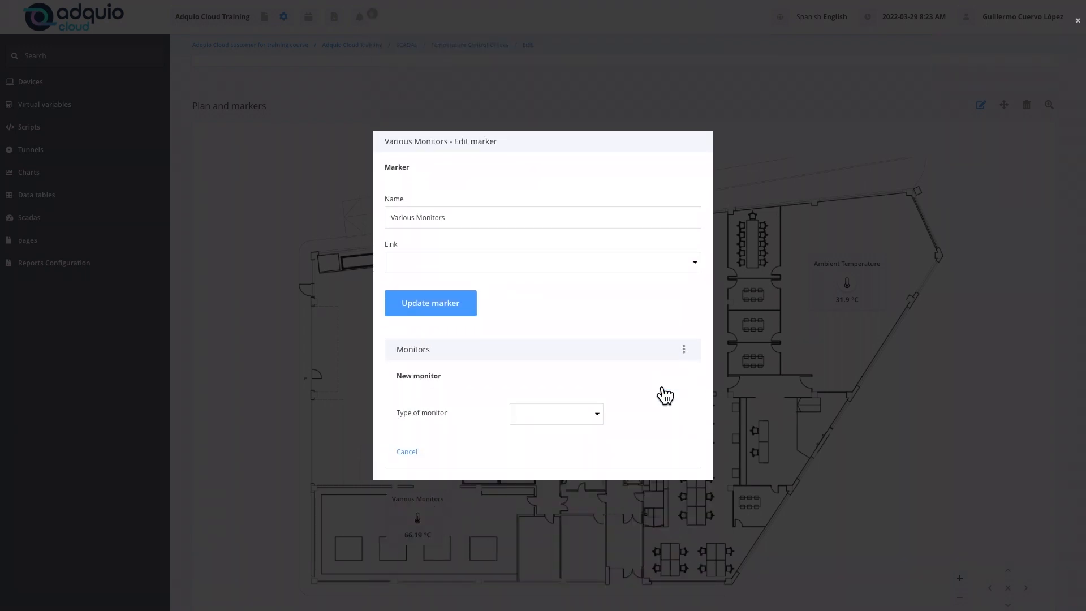
click(589, 417)
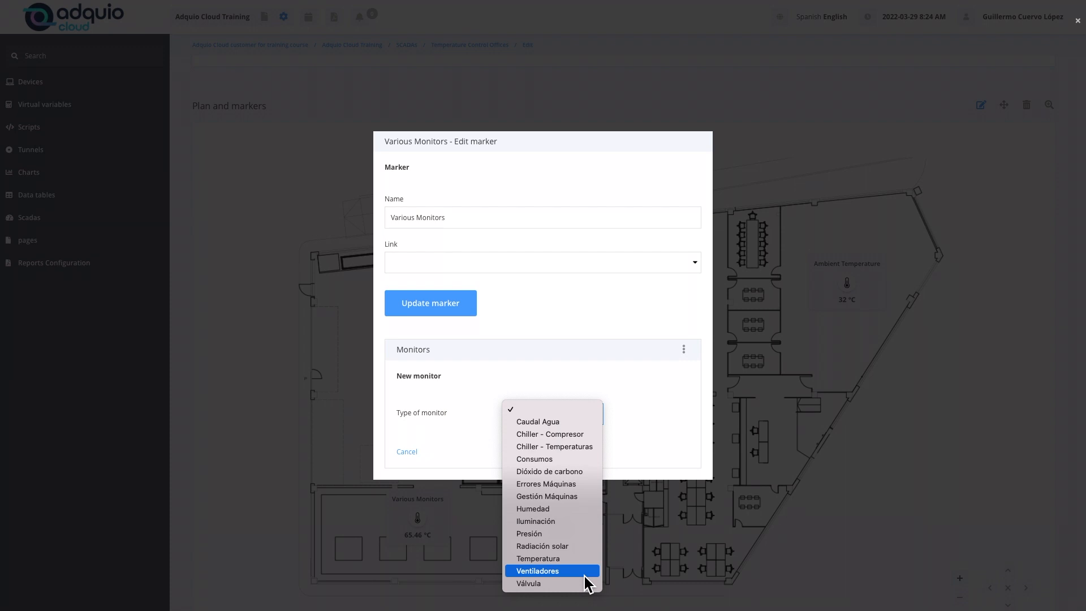
click(569, 459)
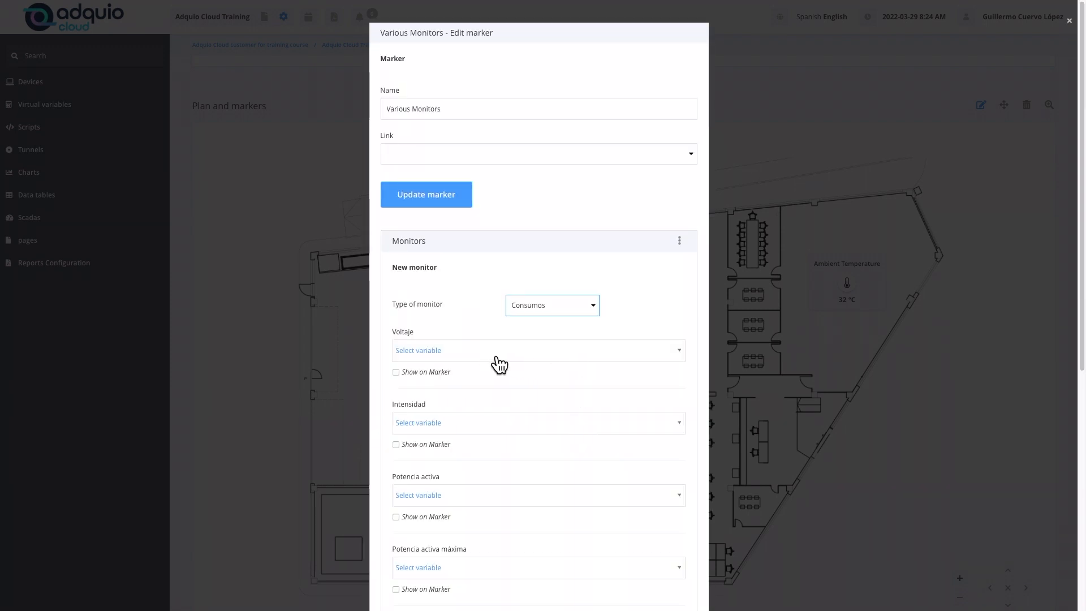
Step: Link Intensidad to the CPU usage variable with Show on Marker enabled, save the Consumos monitor, and close the marker editor
click(484, 430)
text(cpu)
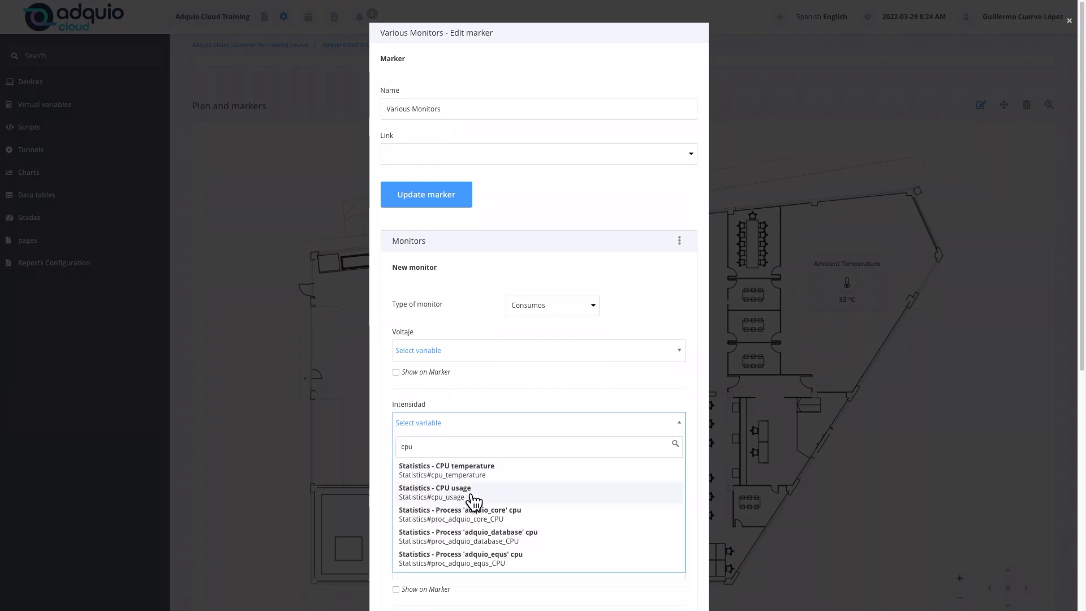
click(474, 497)
click(426, 445)
scroll(570, 519, down, 7)
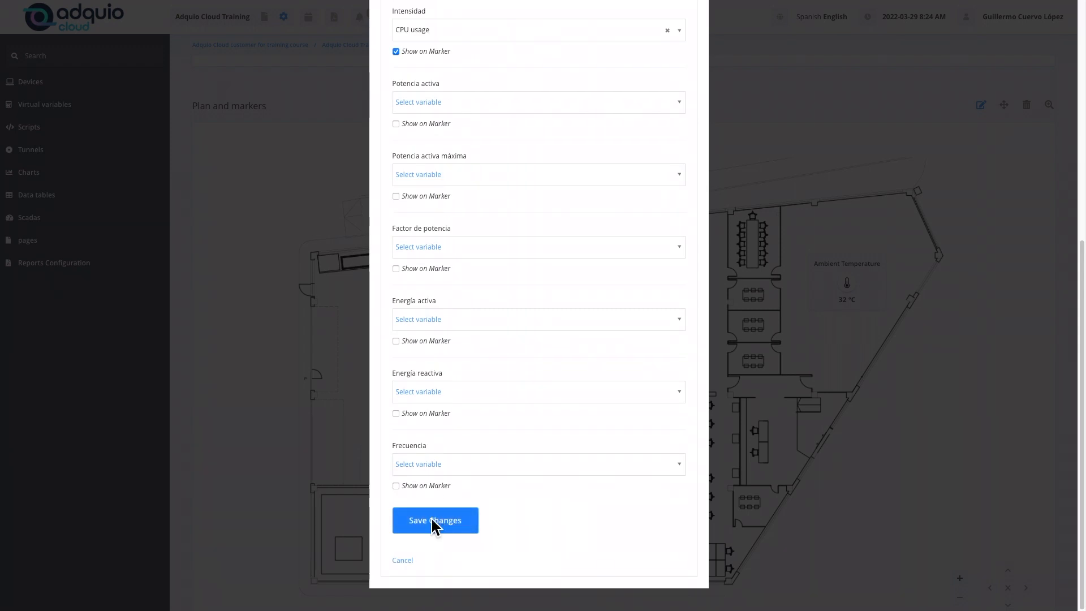
click(432, 520)
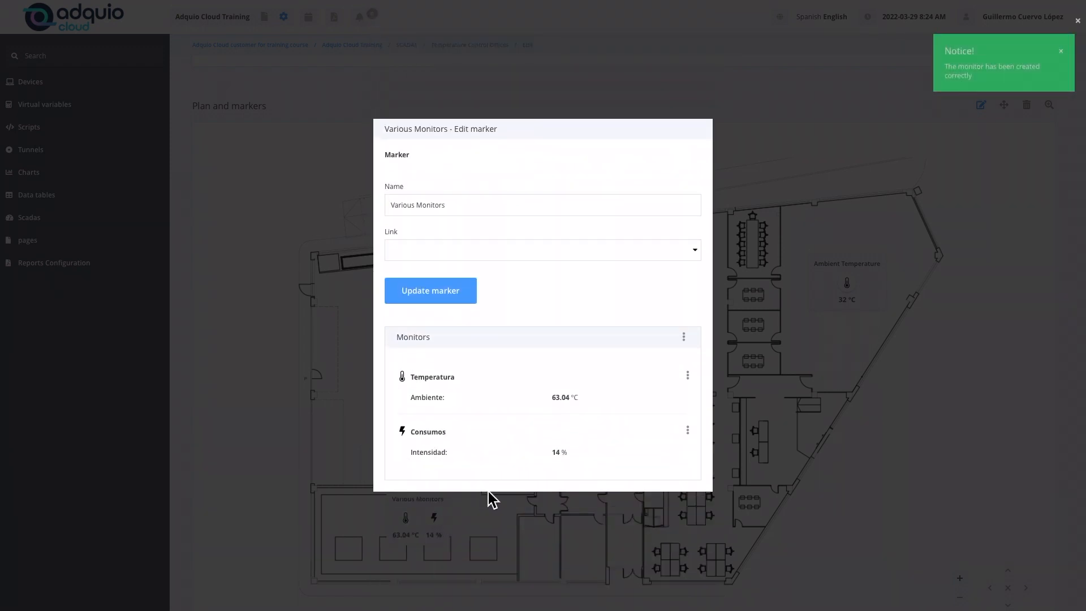
click(843, 461)
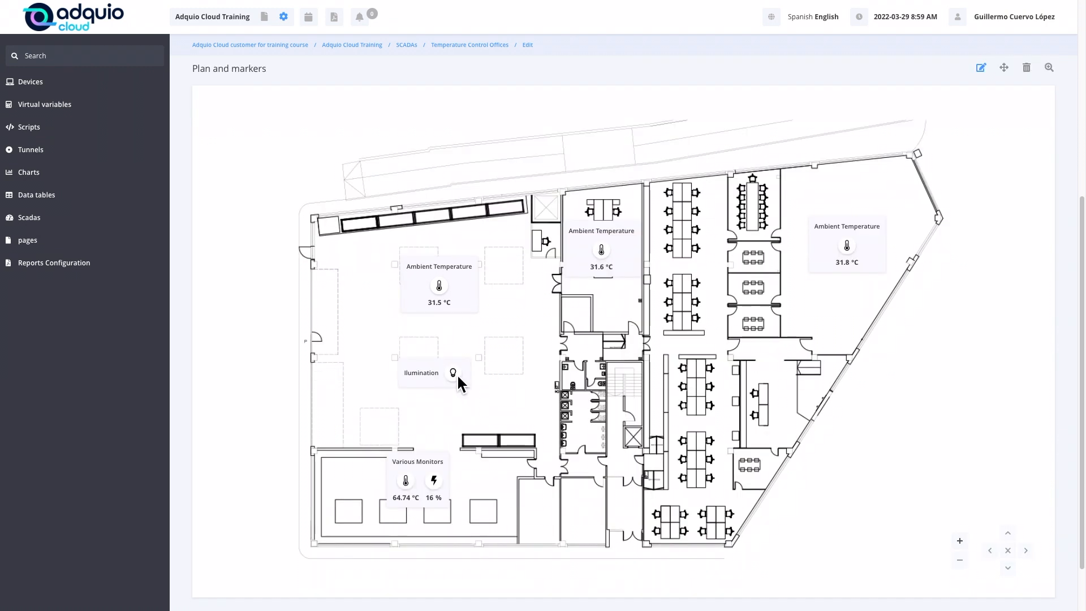
Step: Test the Ilumination marker by switching its Alumbrado control to Active and back to Inactive
click(456, 373)
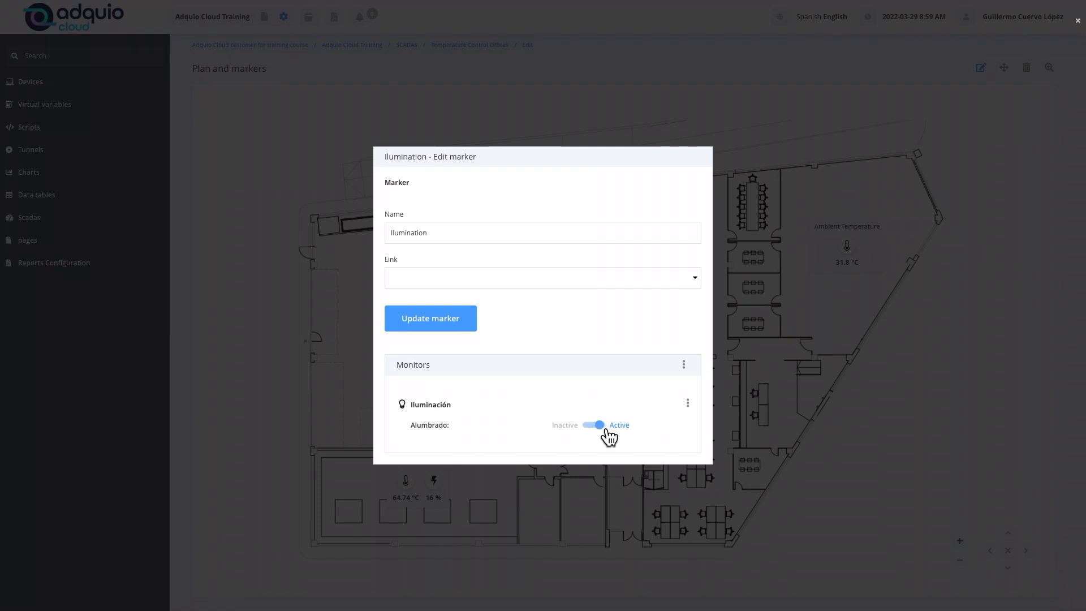
click(757, 397)
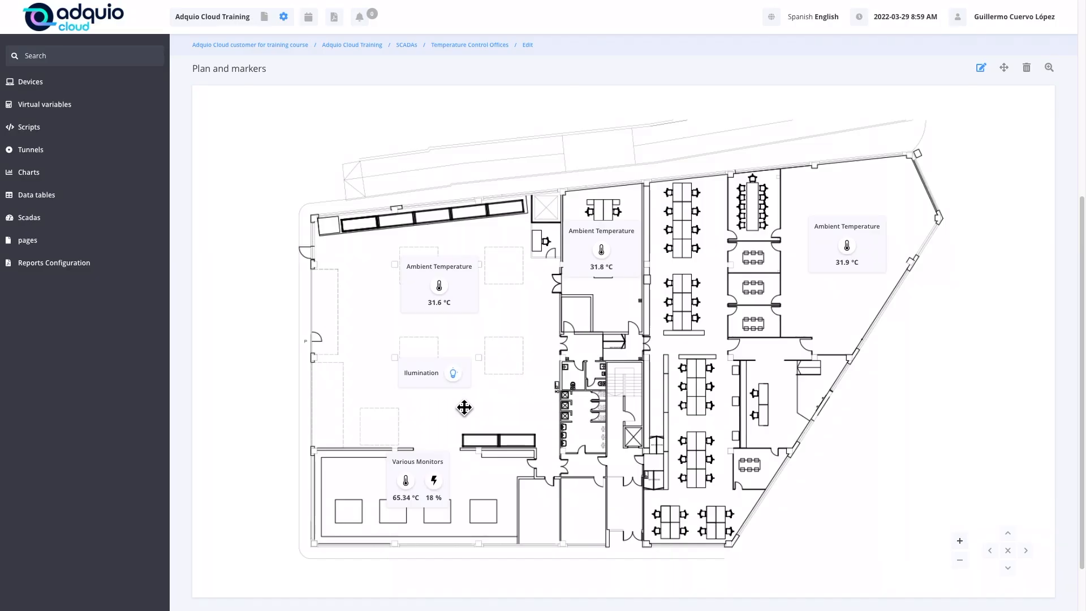
click(456, 371)
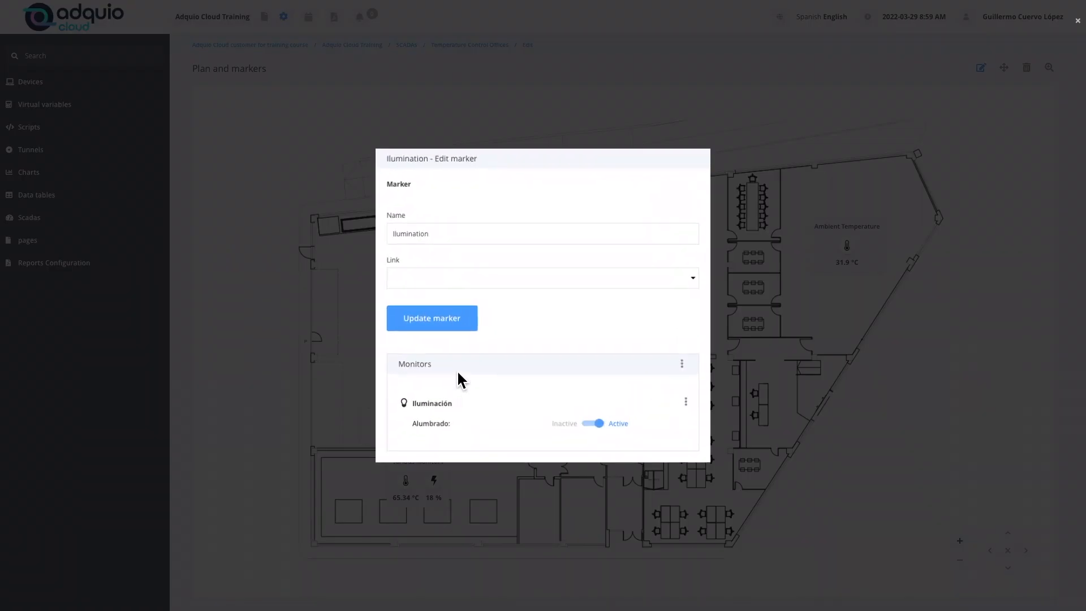
click(595, 429)
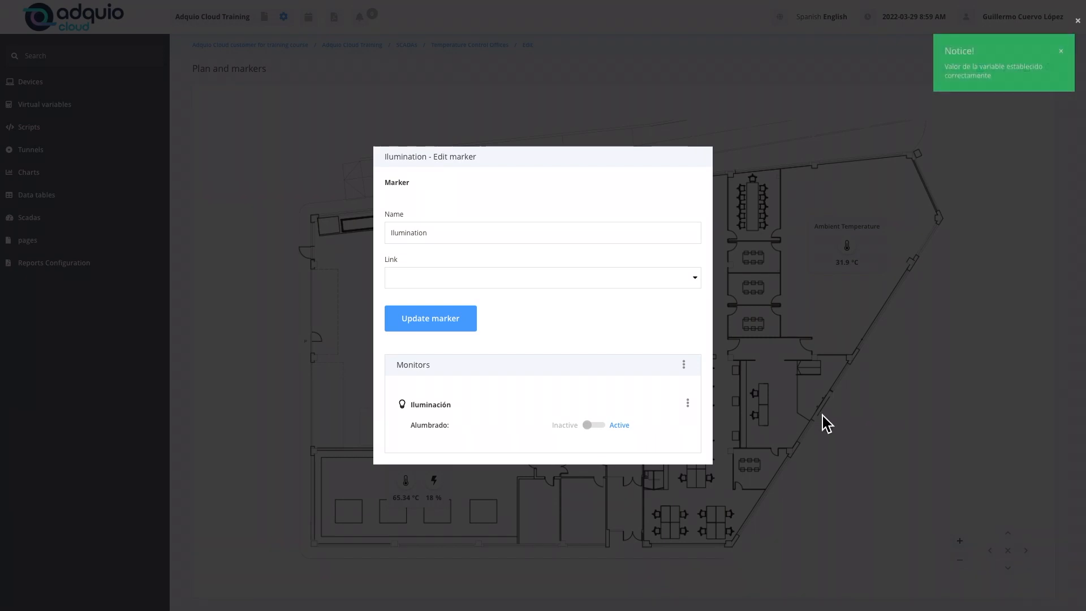
click(822, 424)
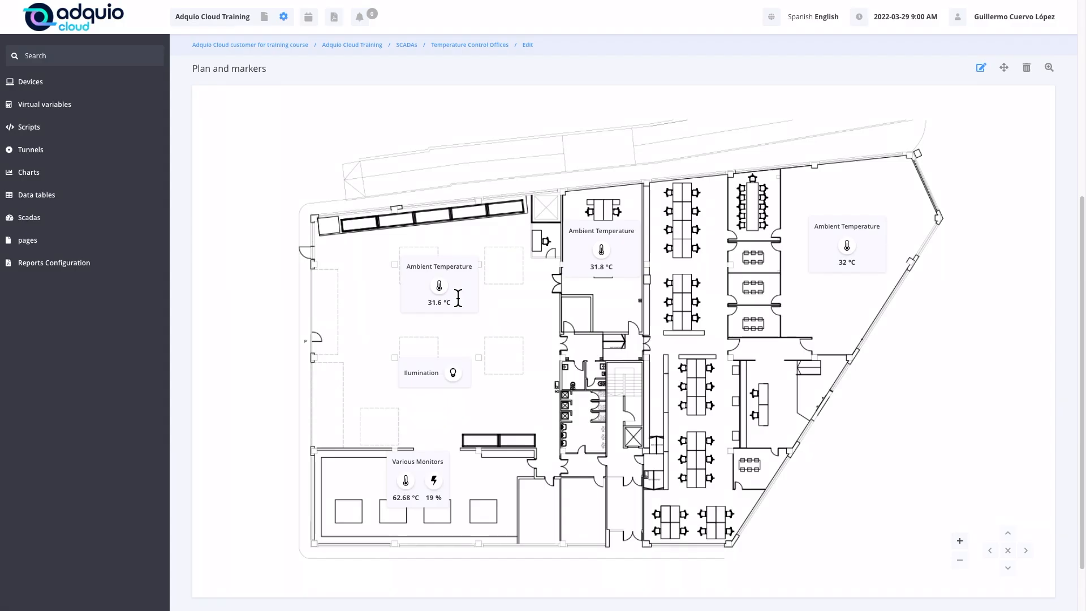
Step: View the settings of the Ambient Temperature marker in the large room above Ilumination and close its editor
click(458, 299)
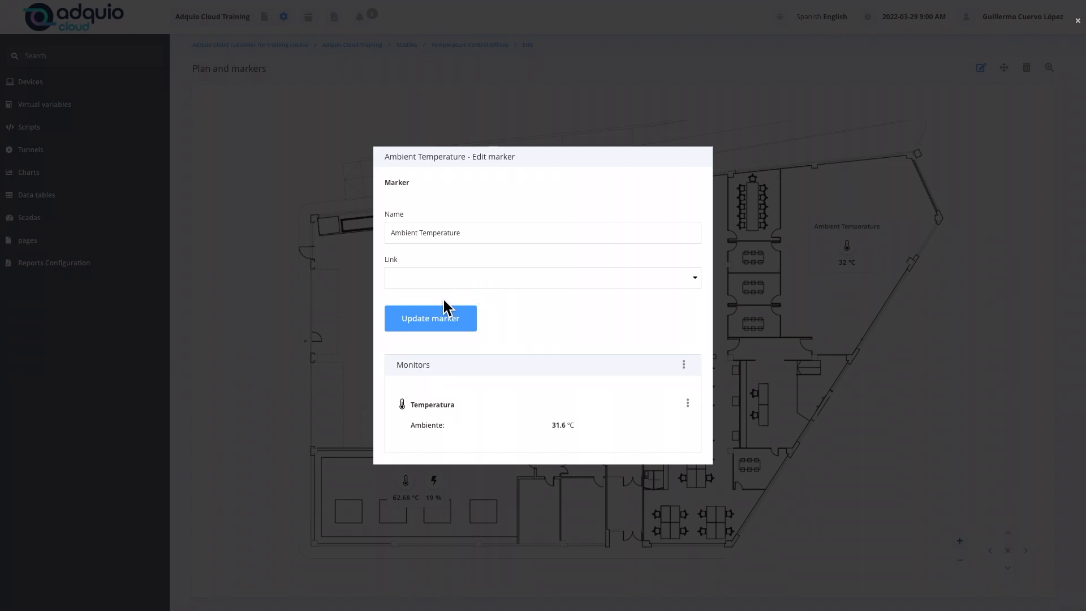
click(970, 170)
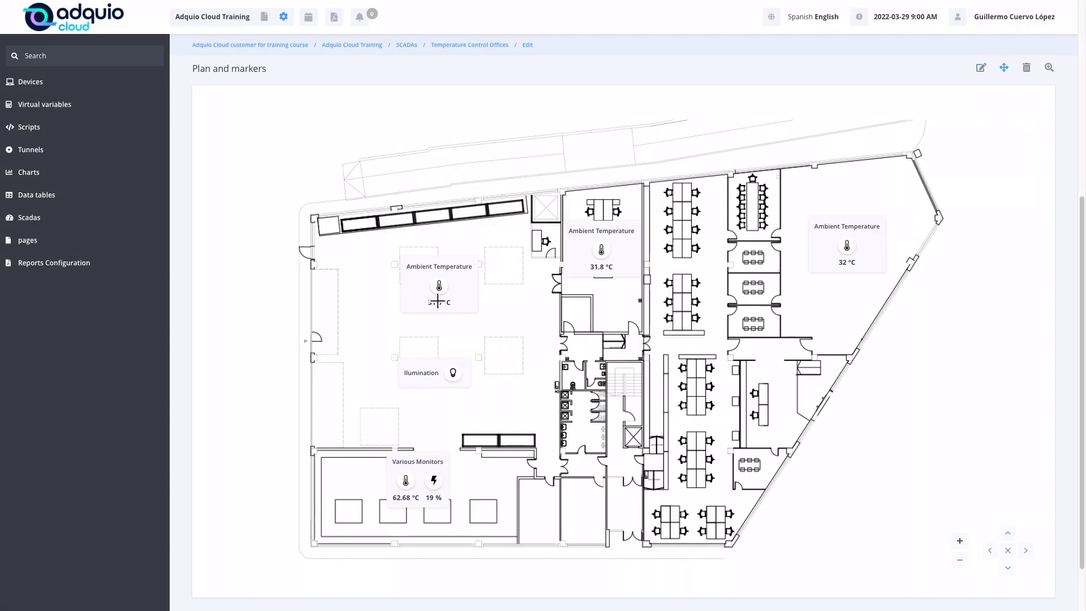
Step: Arrange the Various Monitors marker with stacked icons and values beside them, and place it over the squares in the lower-left room
mouse_move(442, 462)
mouse_down()
mouse_move(391, 403)
mouse_move(422, 488)
mouse_move(436, 447)
mouse_up()
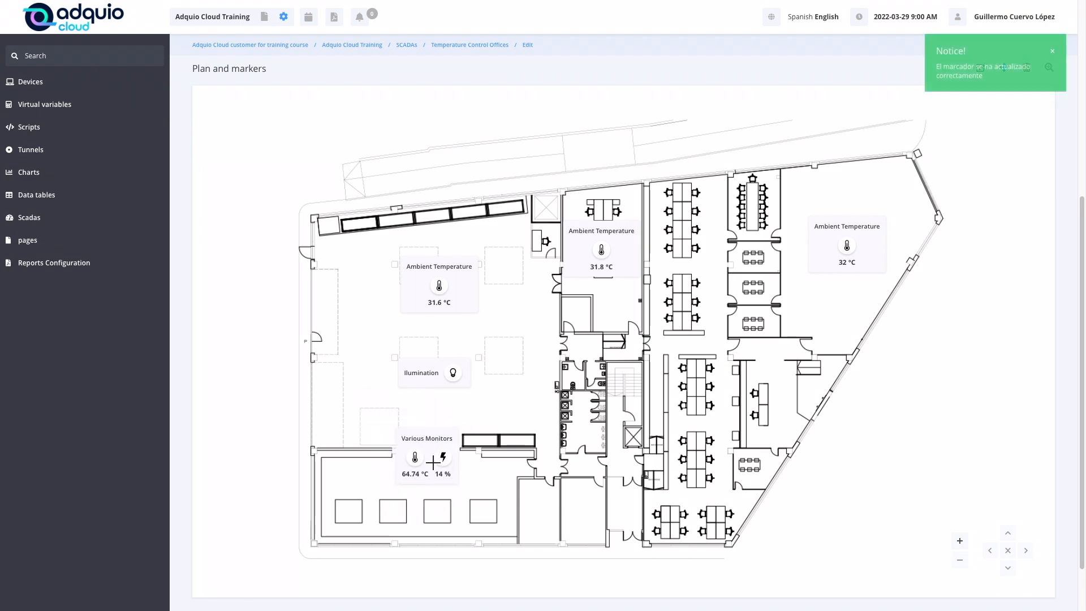
click(437, 439)
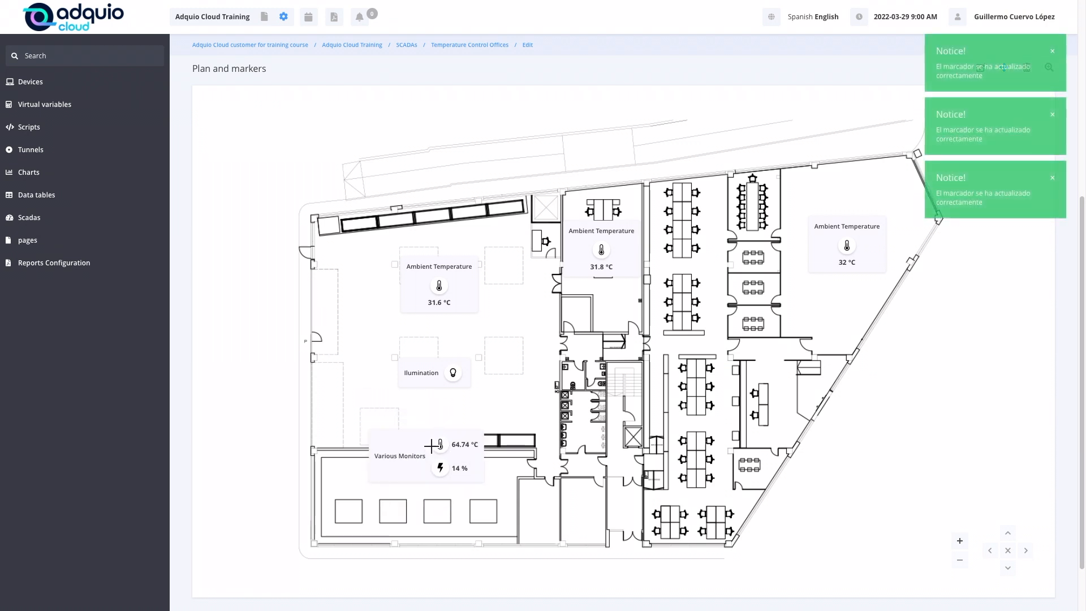
mouse_move(427, 444)
mouse_down()
mouse_move(364, 444)
mouse_move(370, 436)
mouse_up()
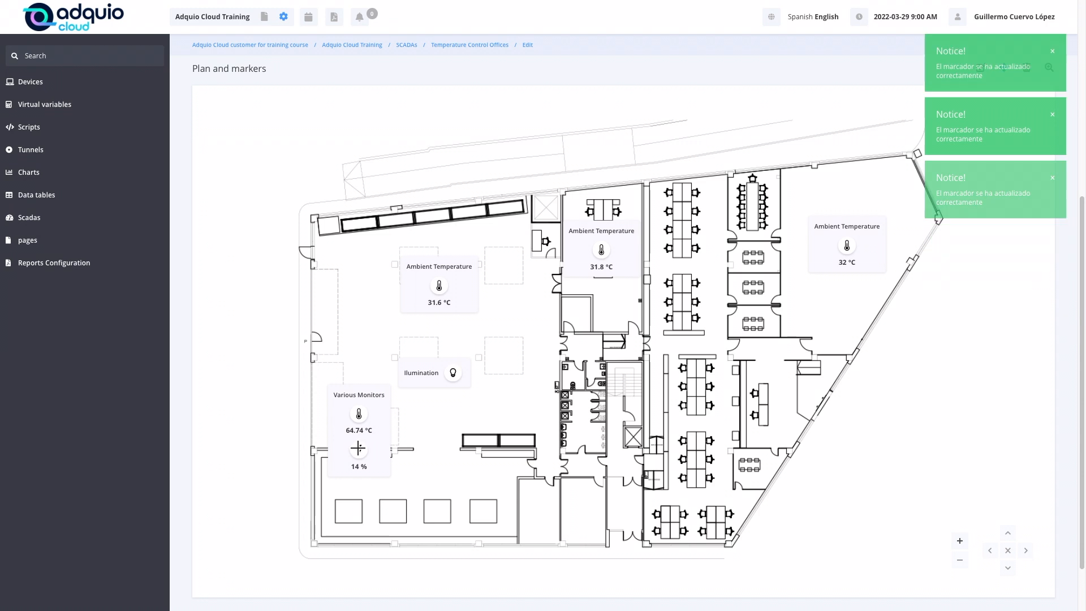
click(350, 450)
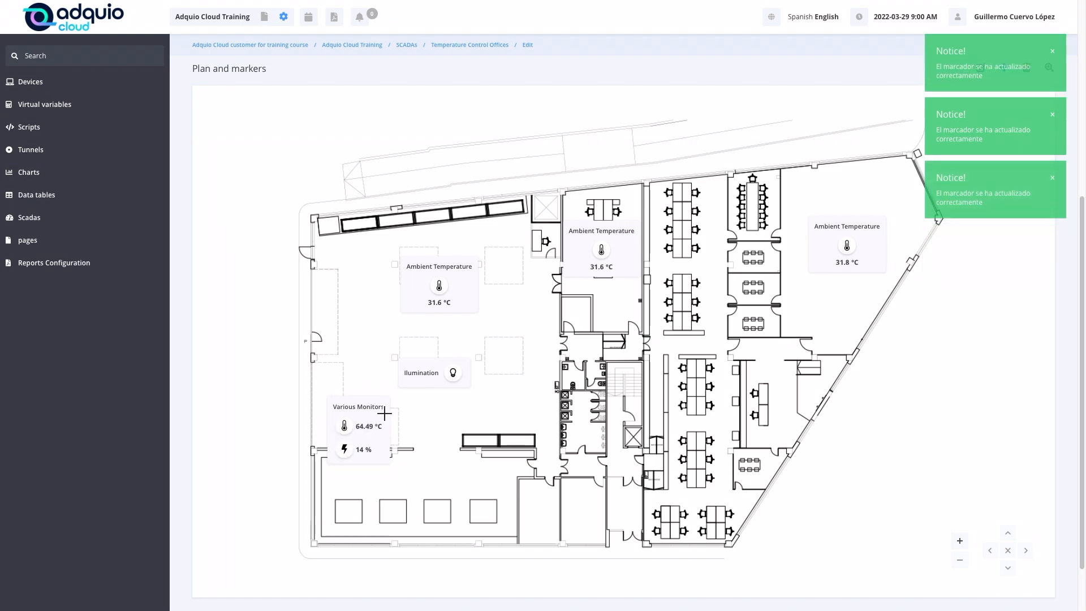
mouse_move(348, 450)
mouse_down()
mouse_move(419, 488)
mouse_move(419, 503)
mouse_up()
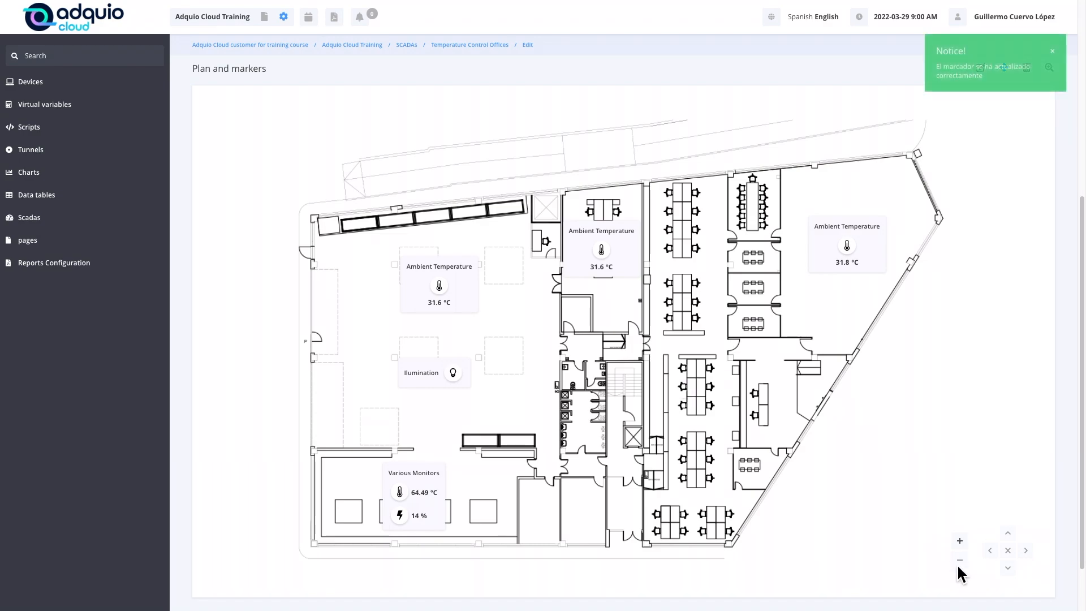
Step: Examine the floor plan and its markers up close in several directions, and return to the full plan view
click(961, 541)
click(963, 563)
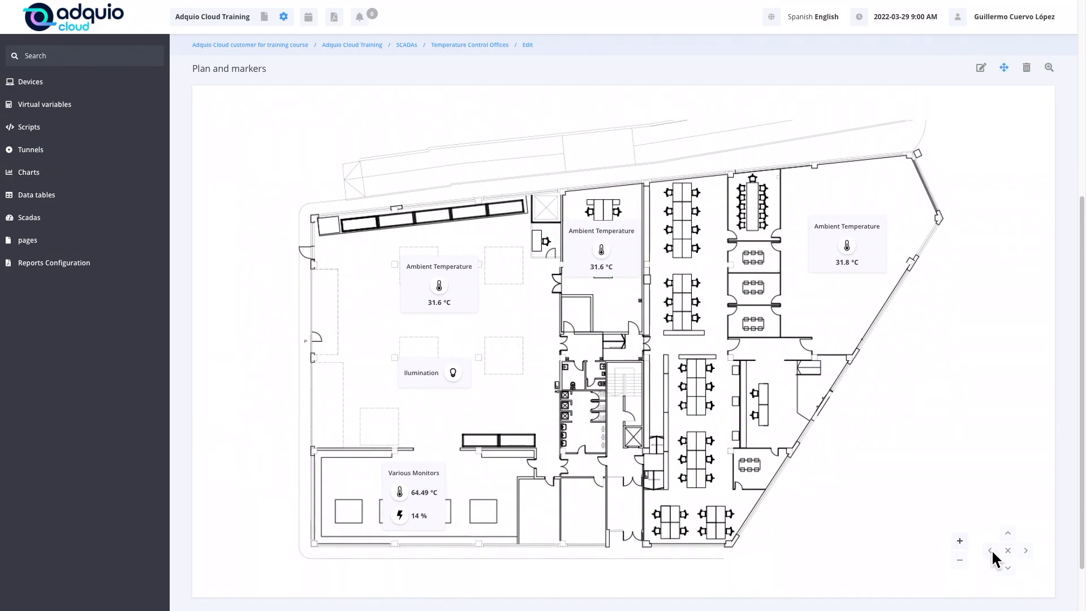
click(961, 540)
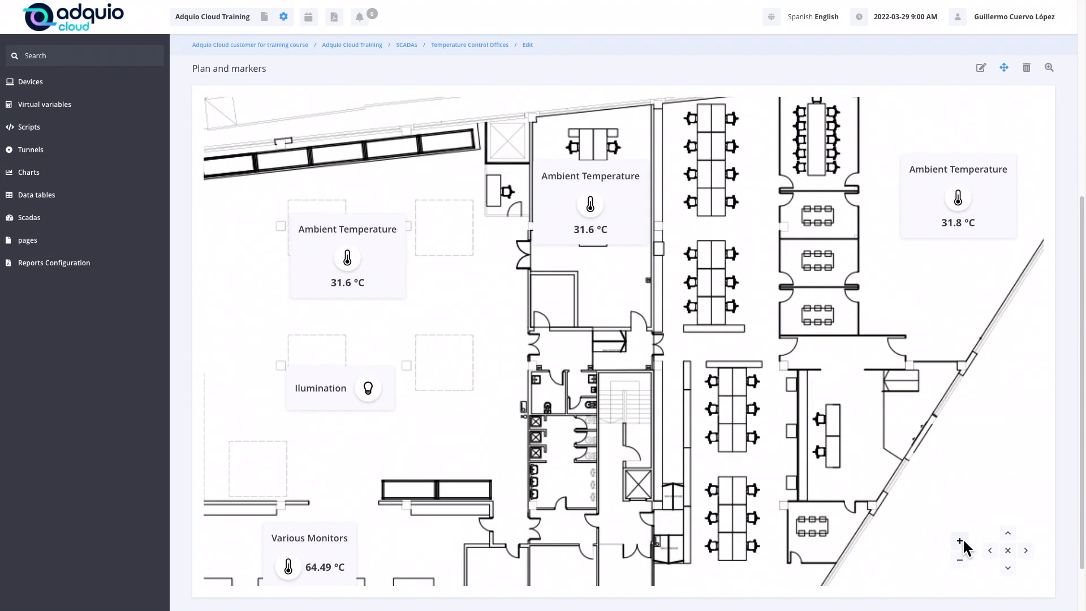
click(996, 551)
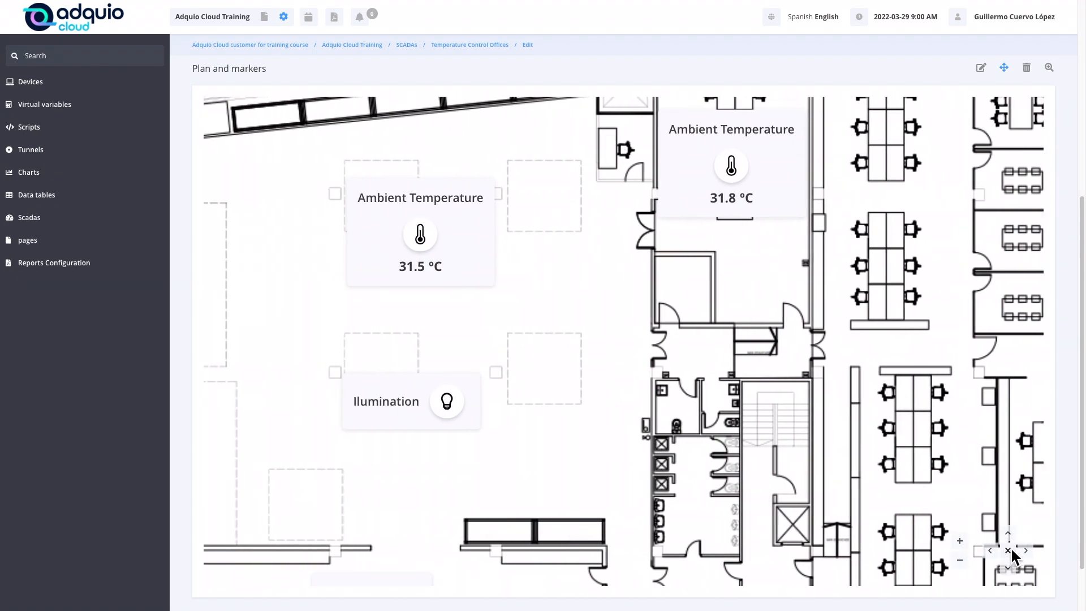
click(1027, 549)
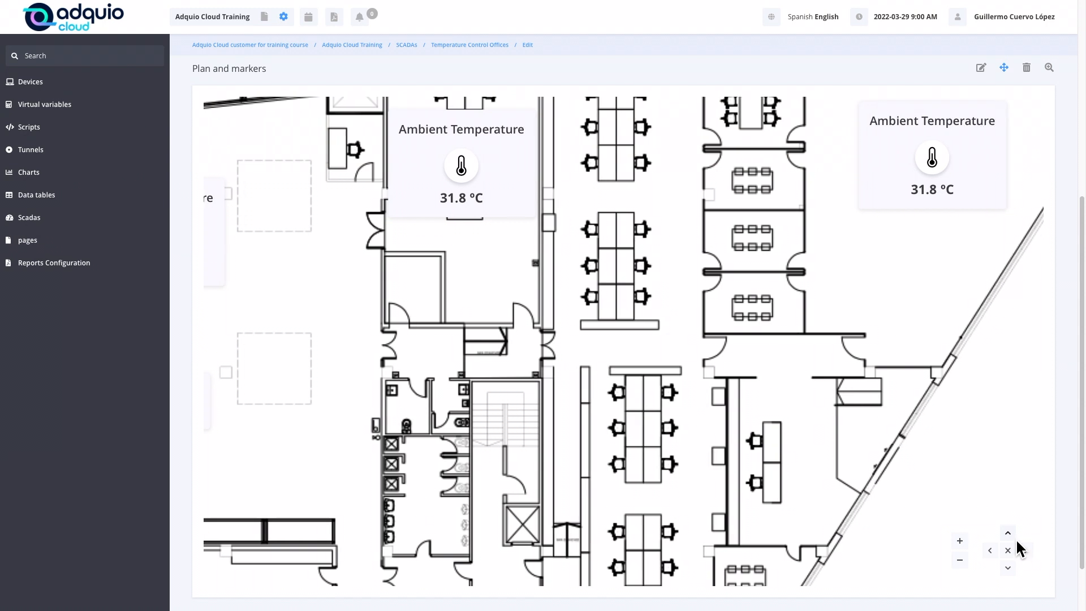
click(1009, 533)
click(1009, 567)
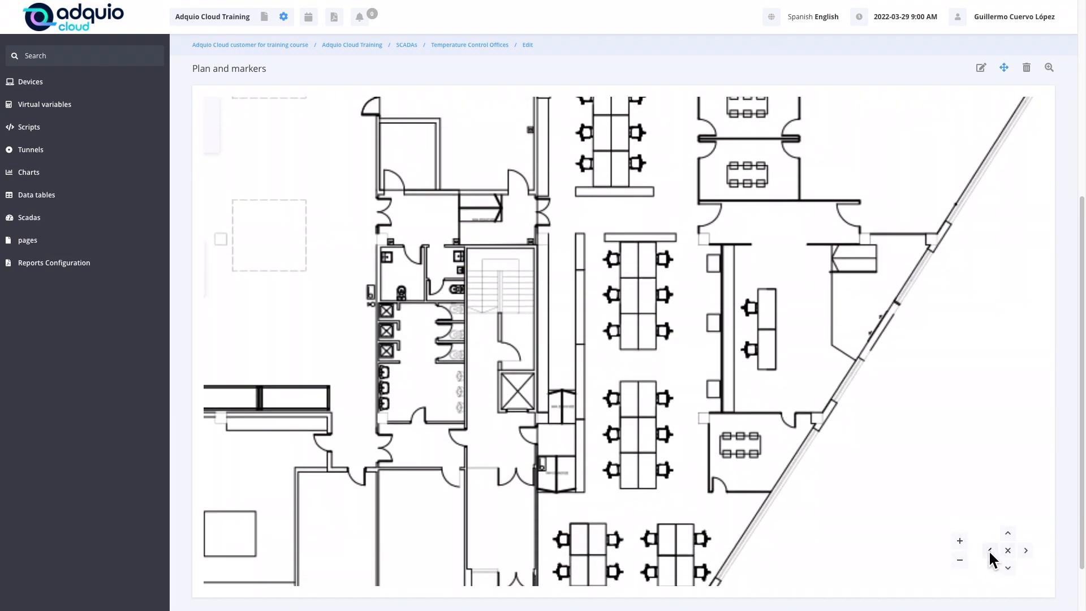
click(991, 550)
click(962, 560)
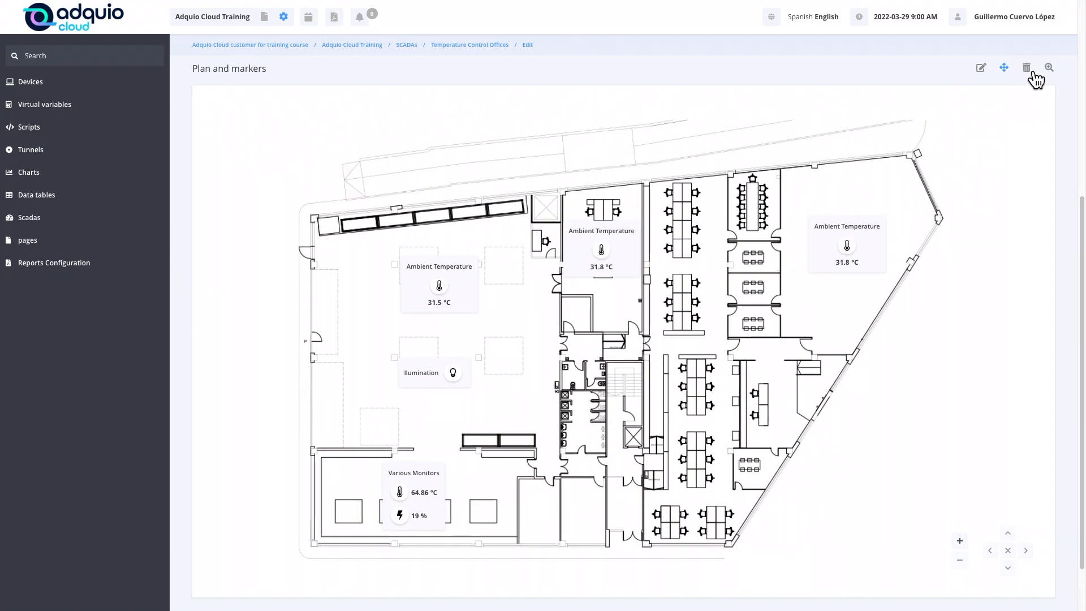
Step: Slightly reduce the display size of all markers on the floor plan
click(1028, 68)
click(1058, 71)
mouse_move(1040, 141)
mouse_down()
mouse_move(1033, 126)
mouse_move(1031, 158)
mouse_move(1029, 141)
mouse_up()
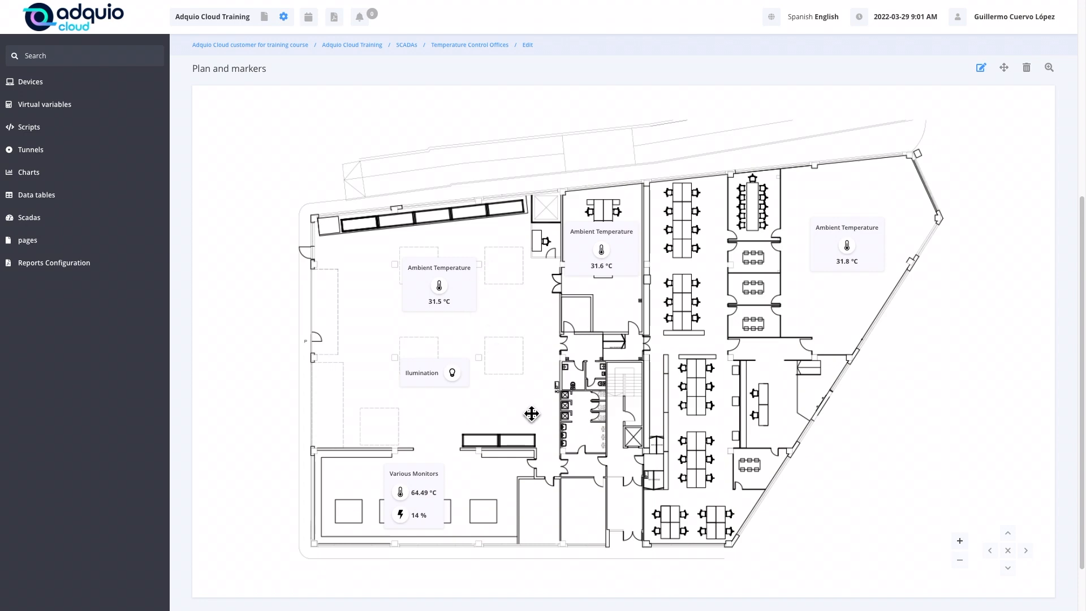
Step: Create a marker named "link" beside the large room's right wall, review its available Link destinations, and close the editor without choosing one
click(540, 411)
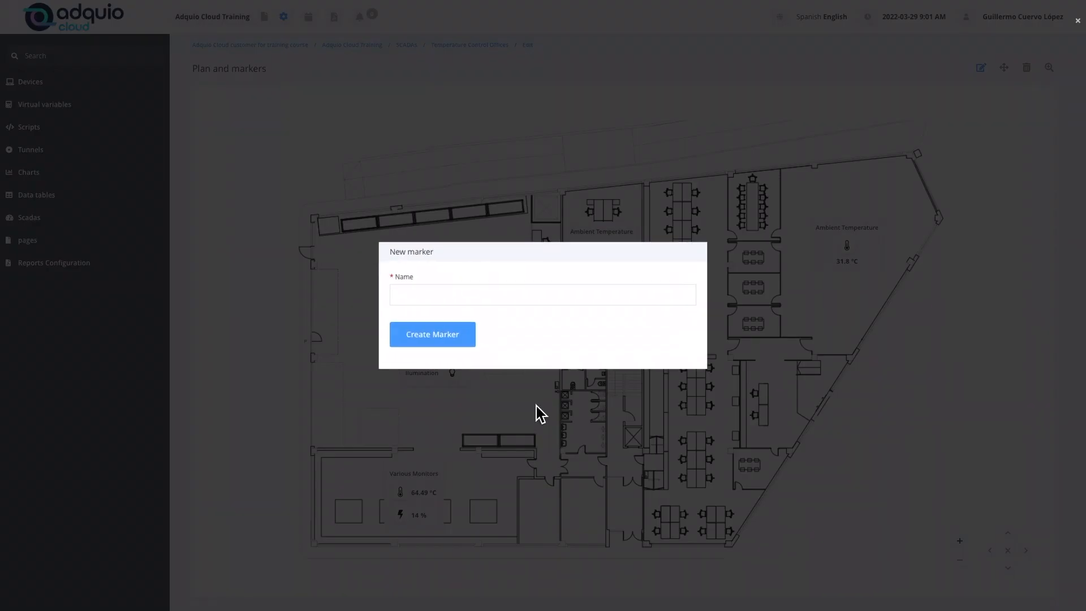
click(452, 300)
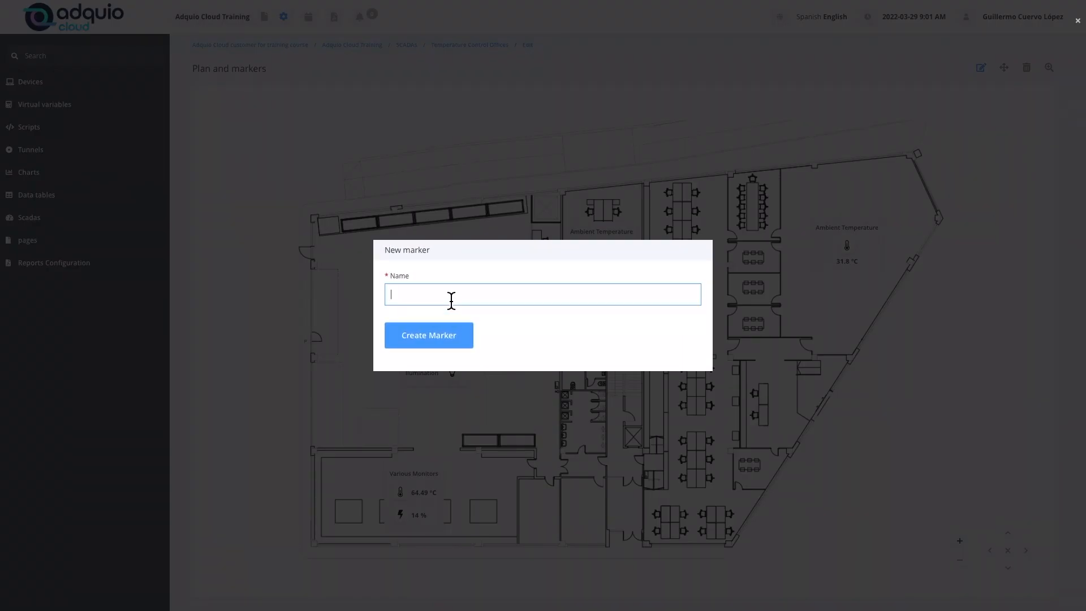
text(link)
click(436, 336)
click(477, 301)
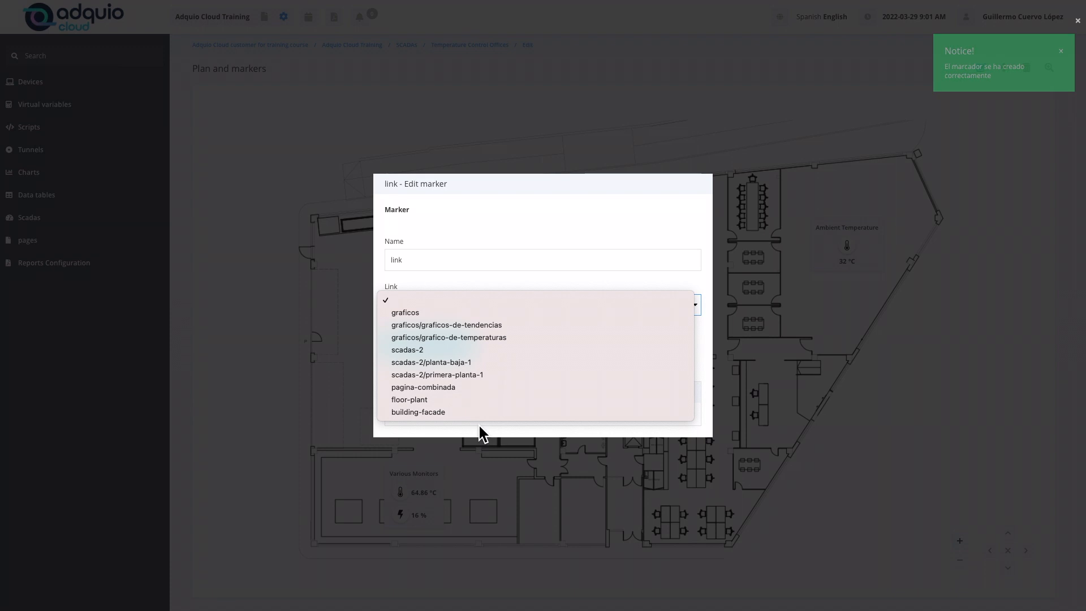
click(474, 286)
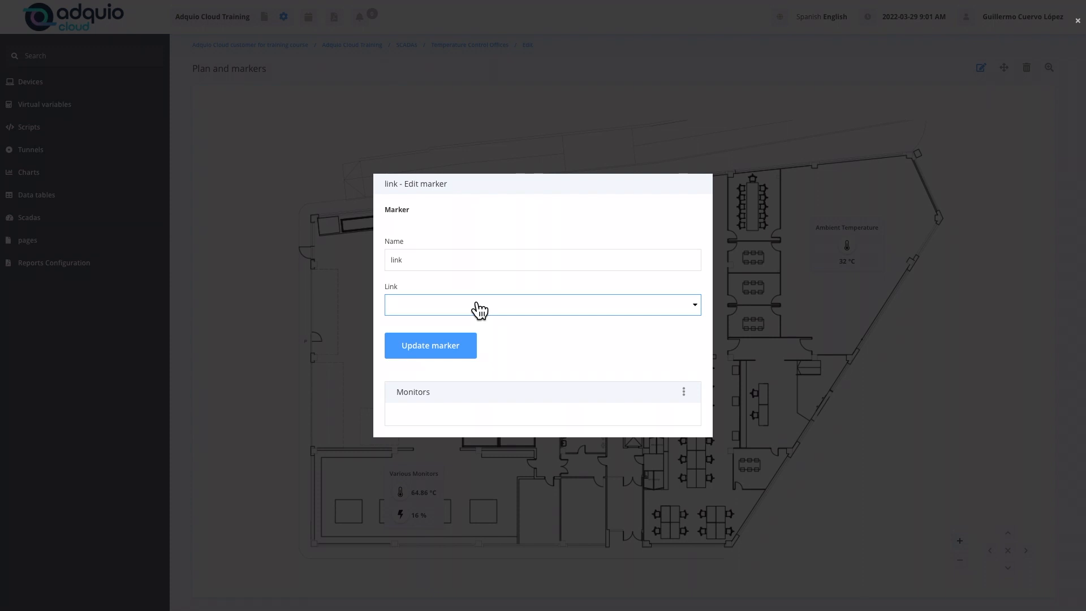
click(889, 434)
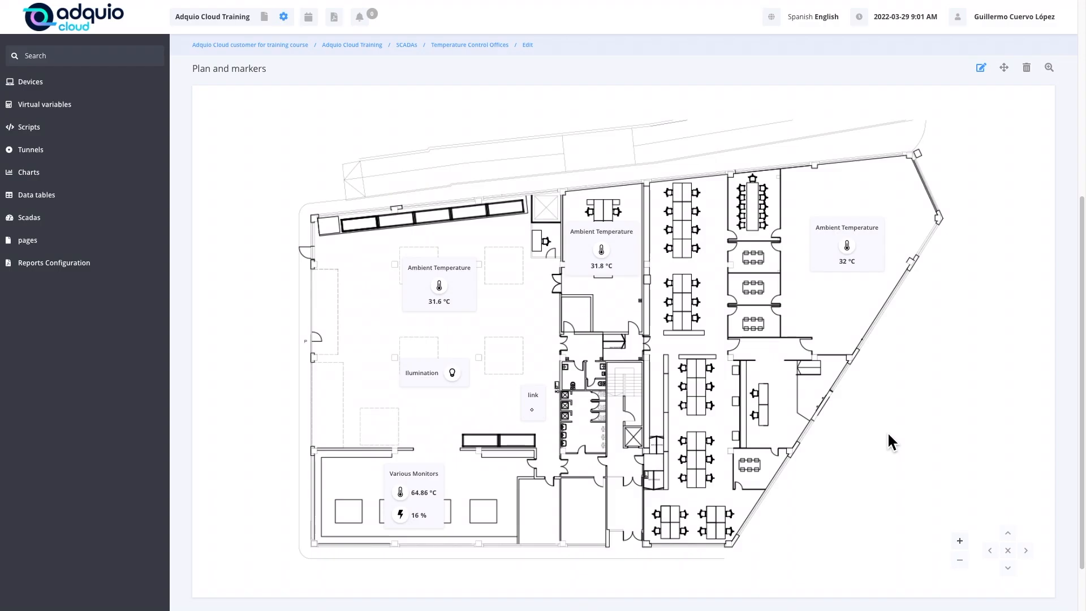
Step: Delete the "link" marker from the floor plan and accept the confirmation
click(1028, 69)
click(532, 407)
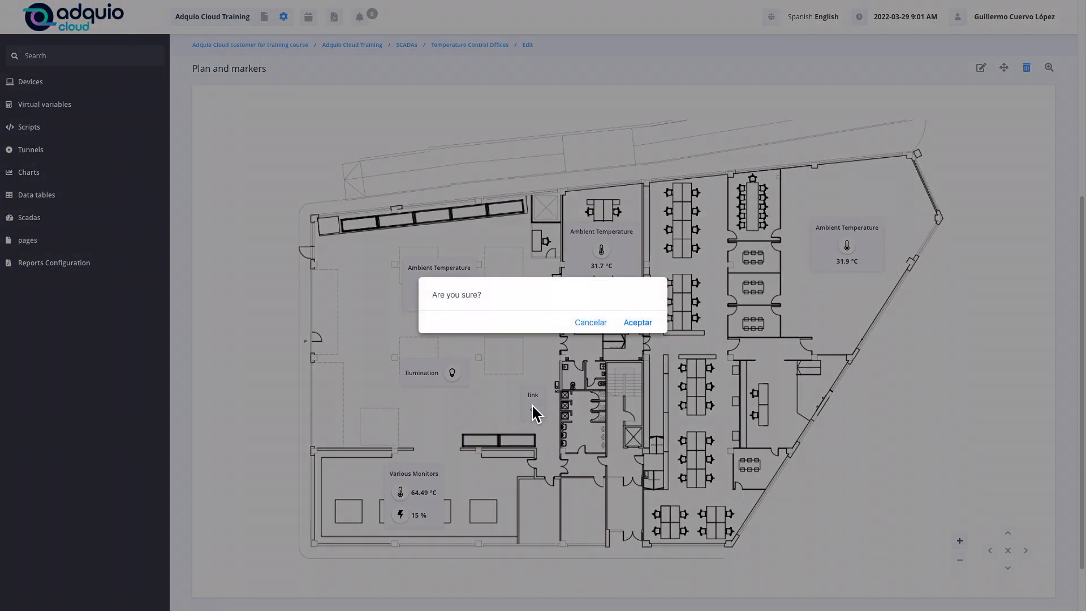
click(640, 325)
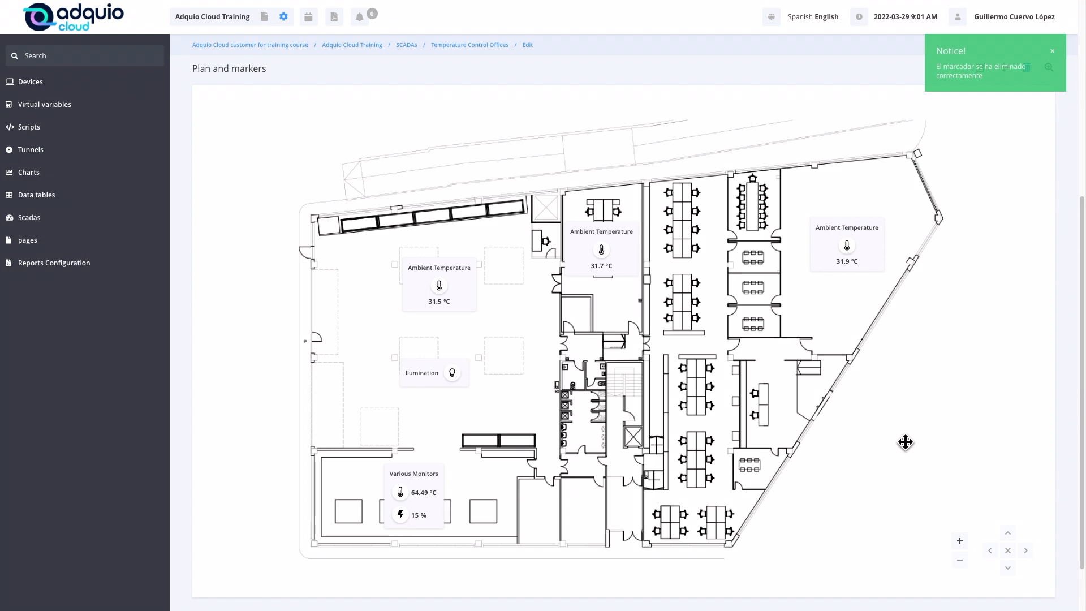